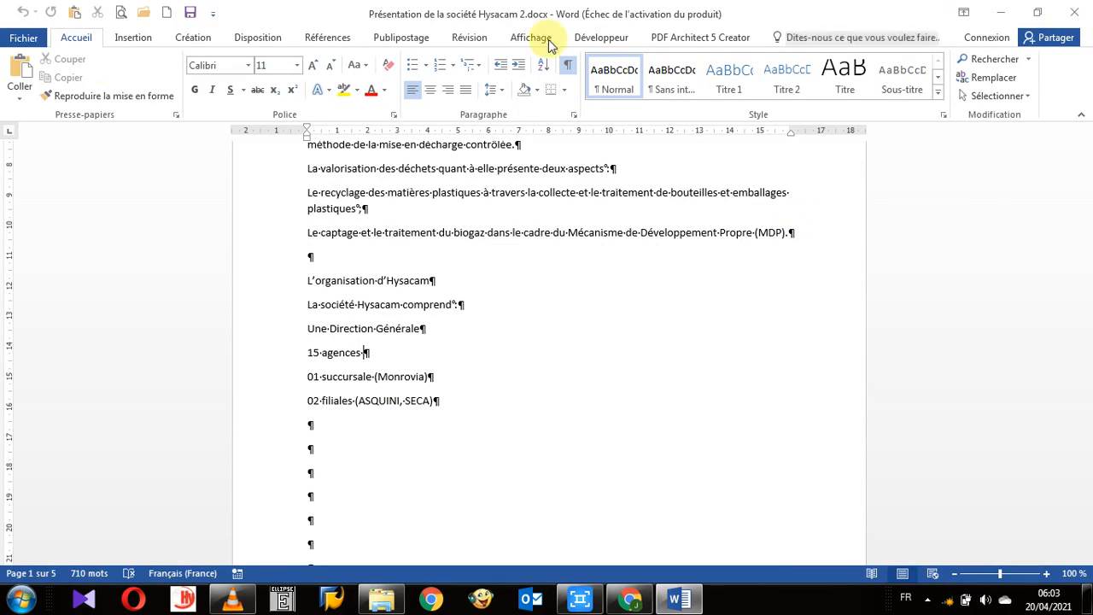
# - Browse the suggested templates for a new file and create a document from Document vierge
pyautogui.click(22, 38)
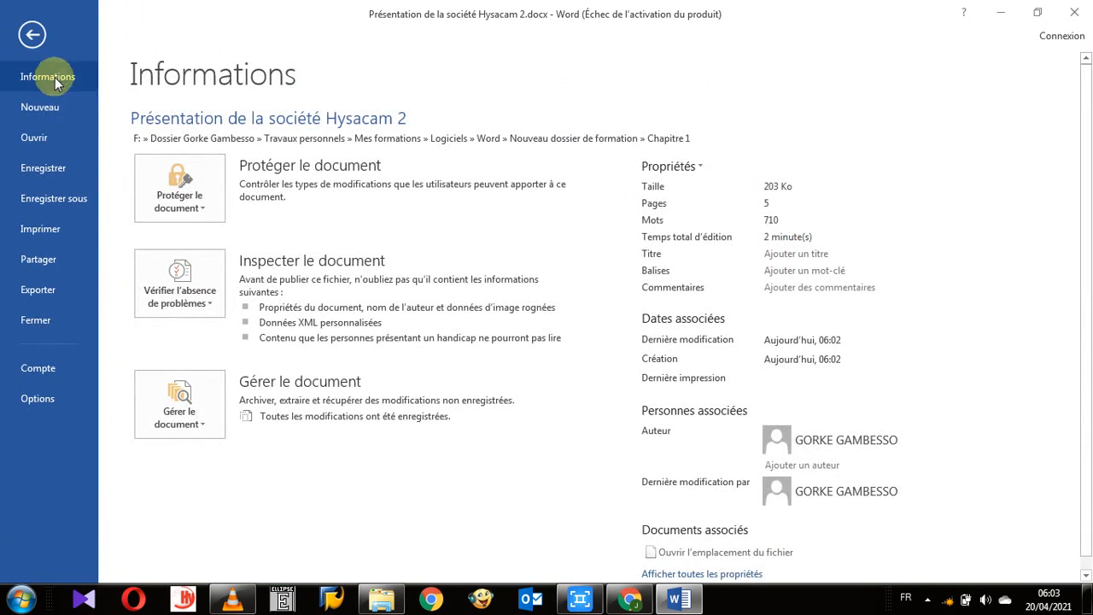
pyautogui.click(47, 113)
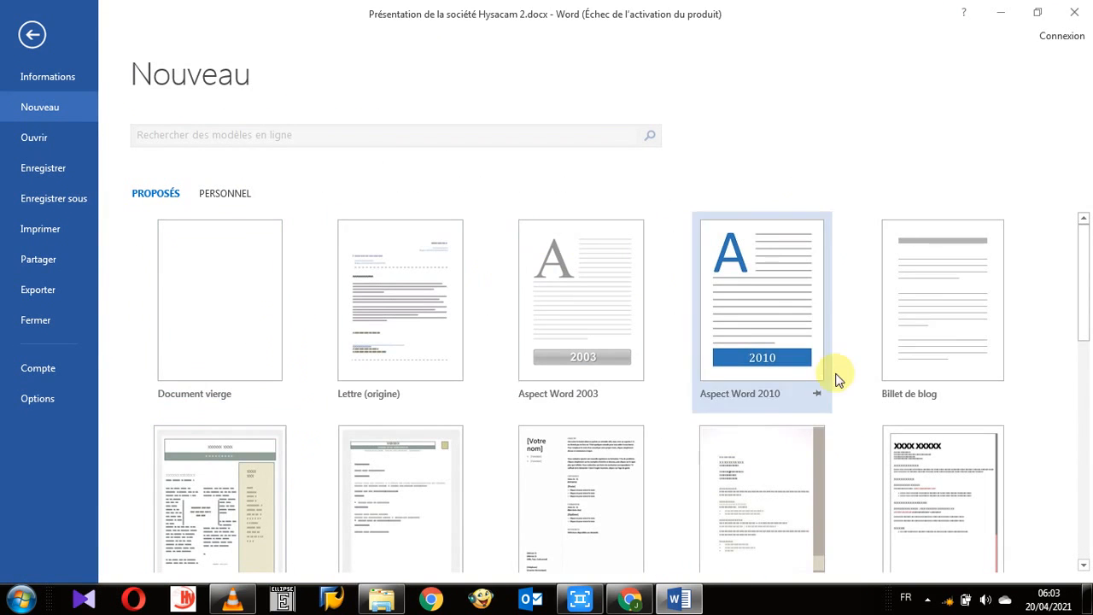
pyautogui.scroll(-5, 239, 280)
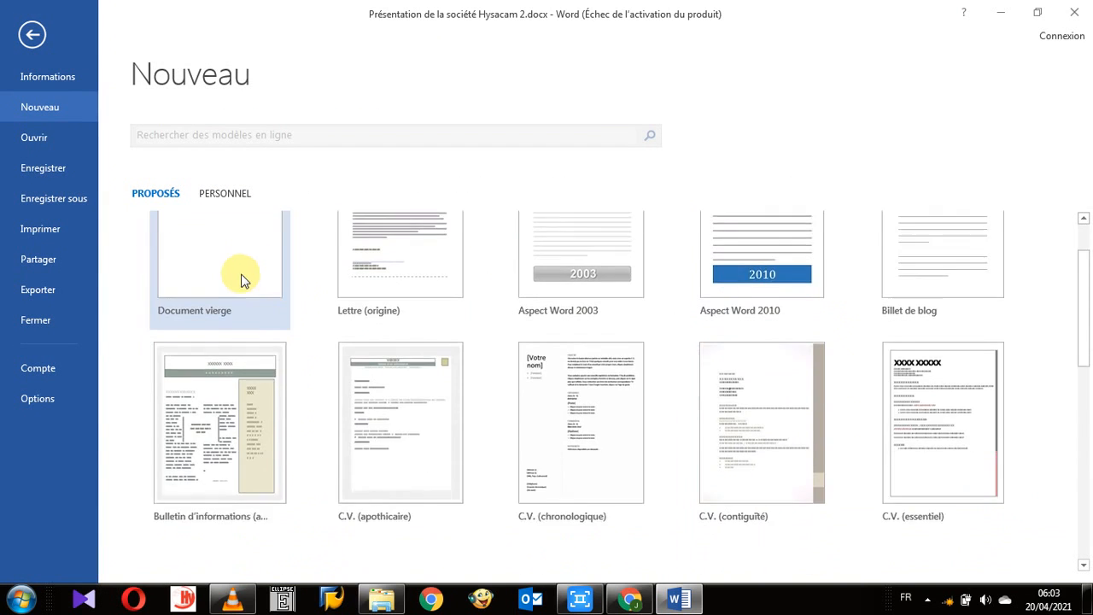
pyautogui.scroll(-6, 802, 427)
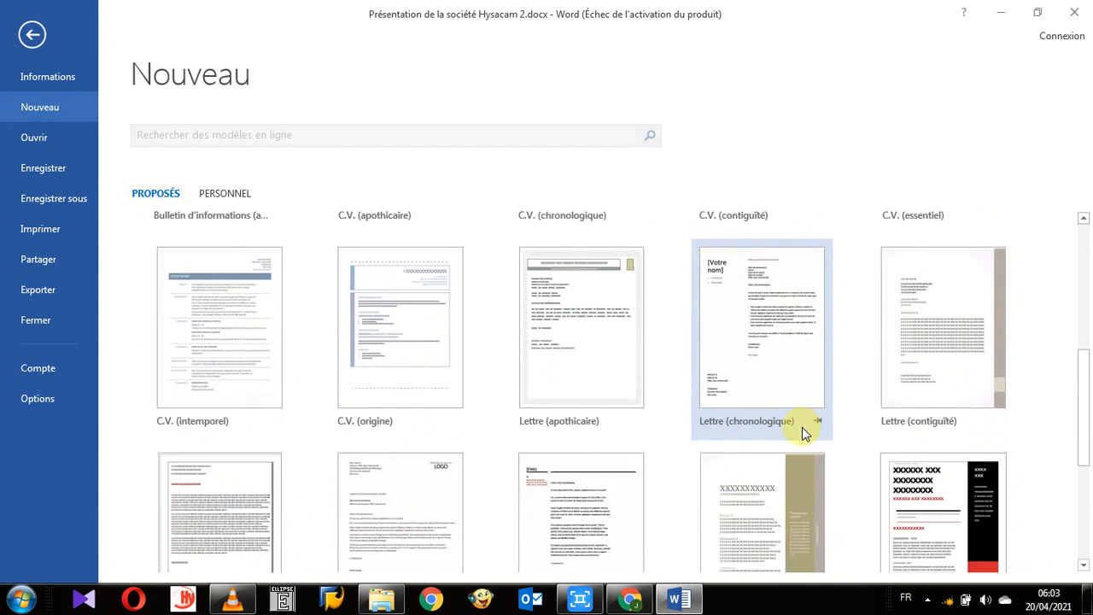
pyautogui.scroll(10, 801, 427)
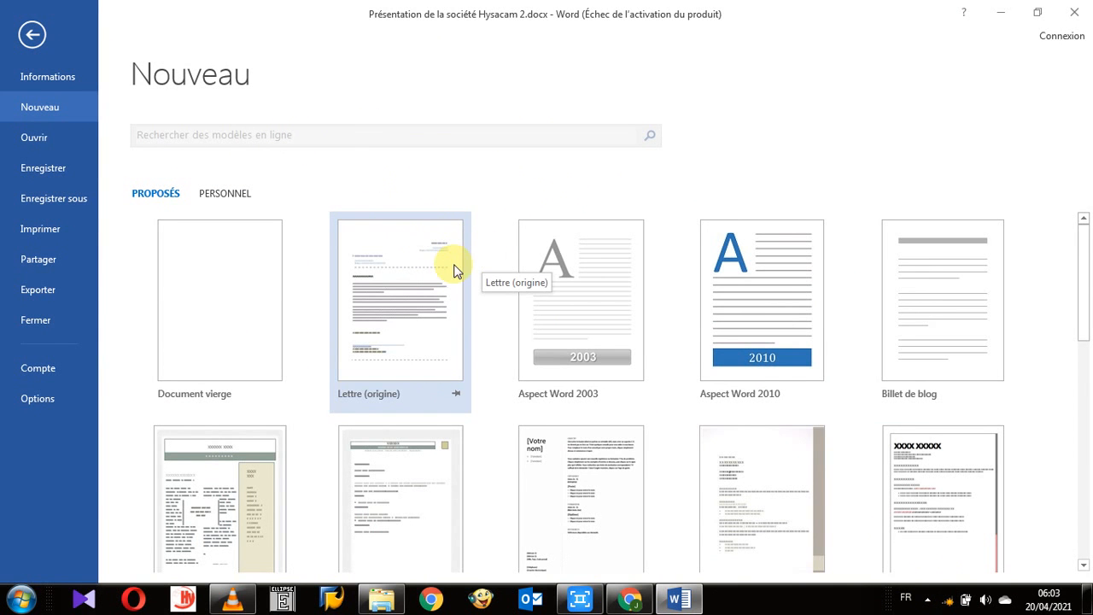
pyautogui.scroll(-1, 431, 393)
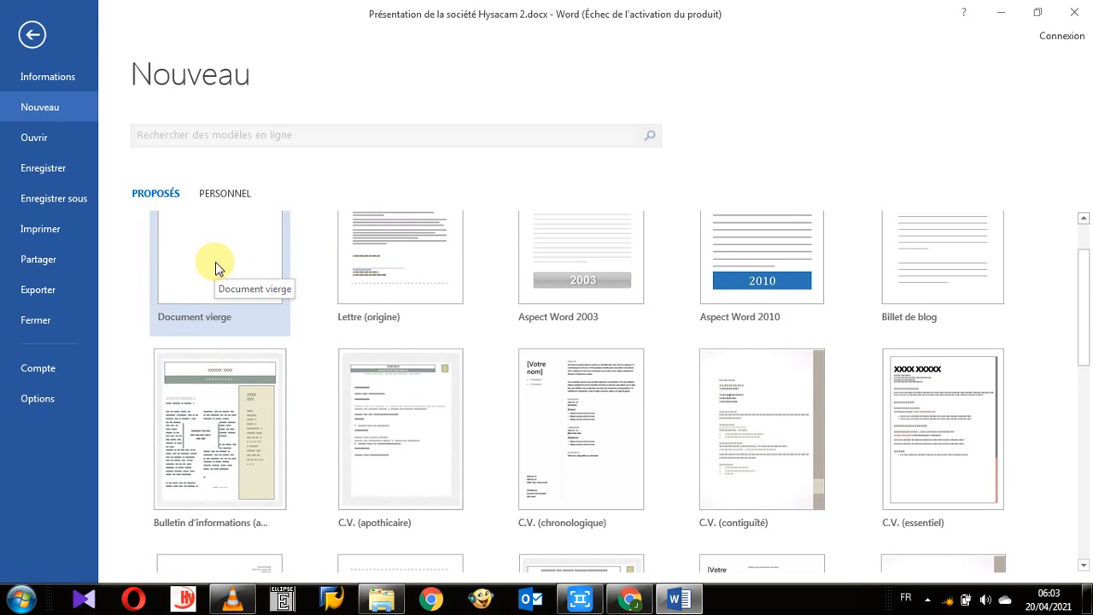
pyautogui.scroll(2, 215, 268)
pyautogui.click(239, 322)
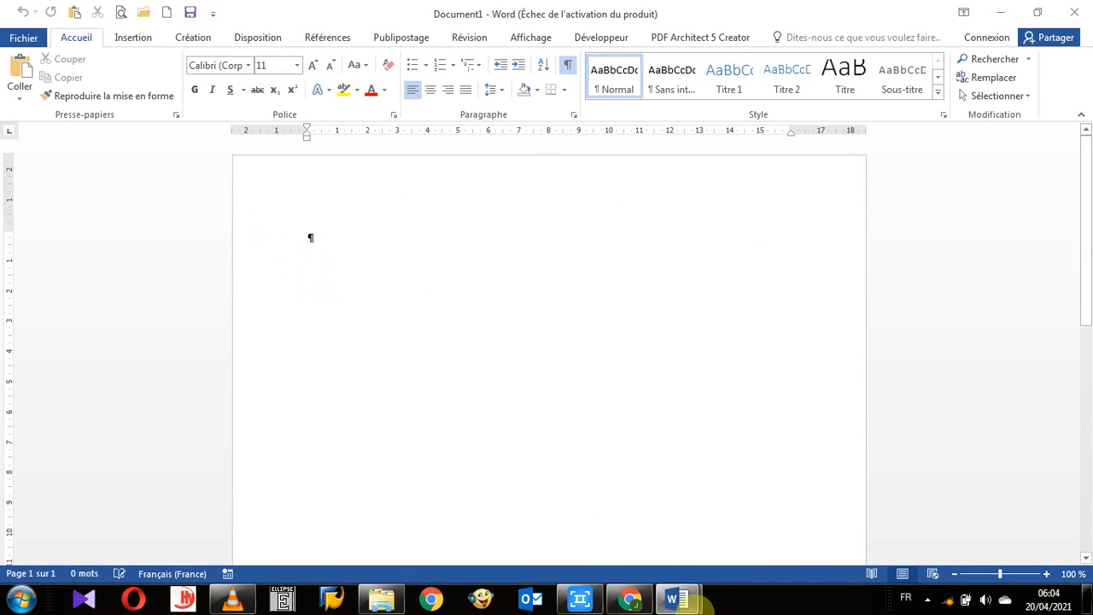
# - Return to the document Présentation de la société Hysacam 2 and close the blank Document1
pyautogui.click(676, 600)
pyautogui.click(642, 540)
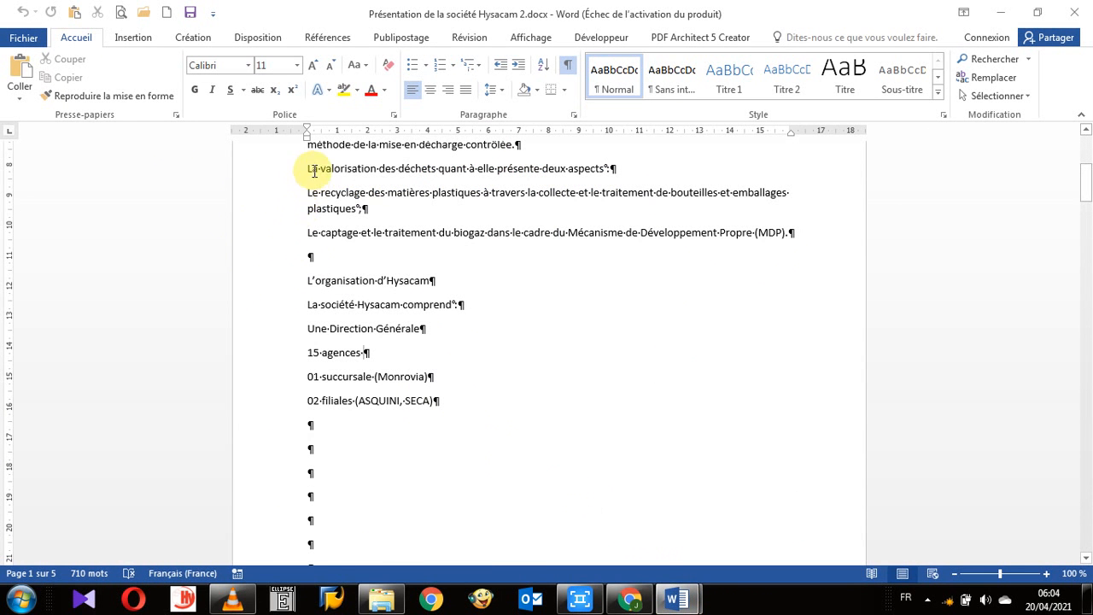
pyautogui.scroll(-1, 363, 396)
pyautogui.scroll(-1, 362, 396)
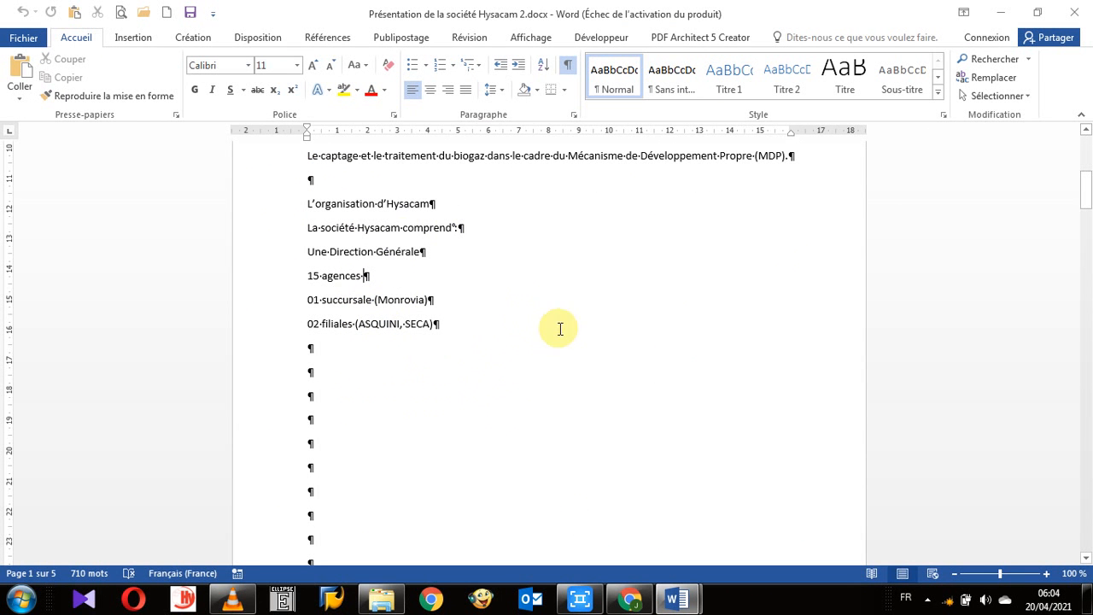
pyautogui.moveTo(688, 606)
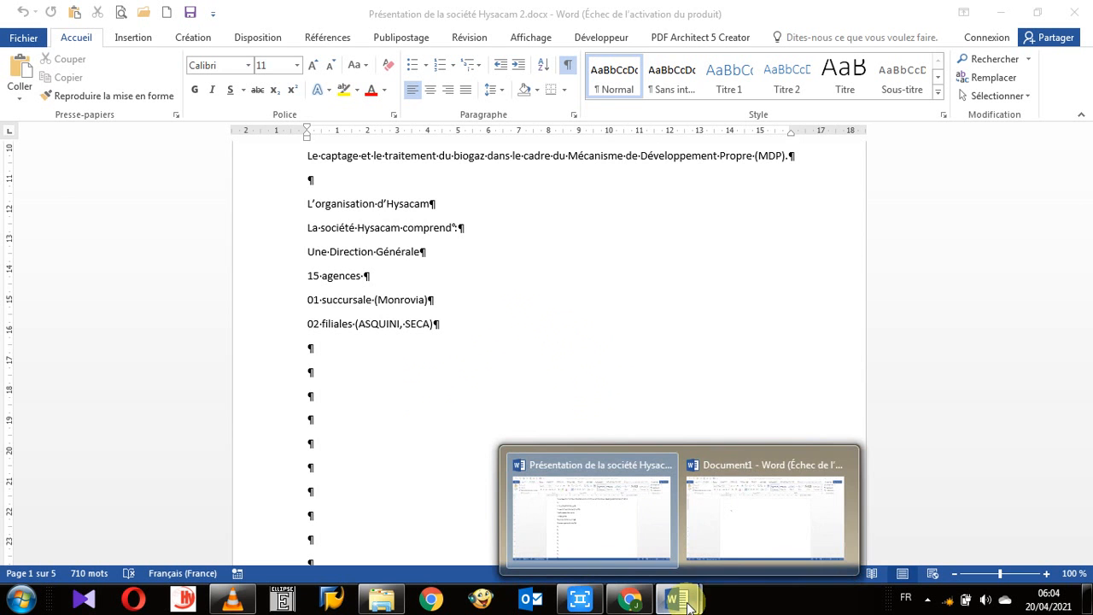
pyautogui.click(841, 475)
pyautogui.click(712, 497)
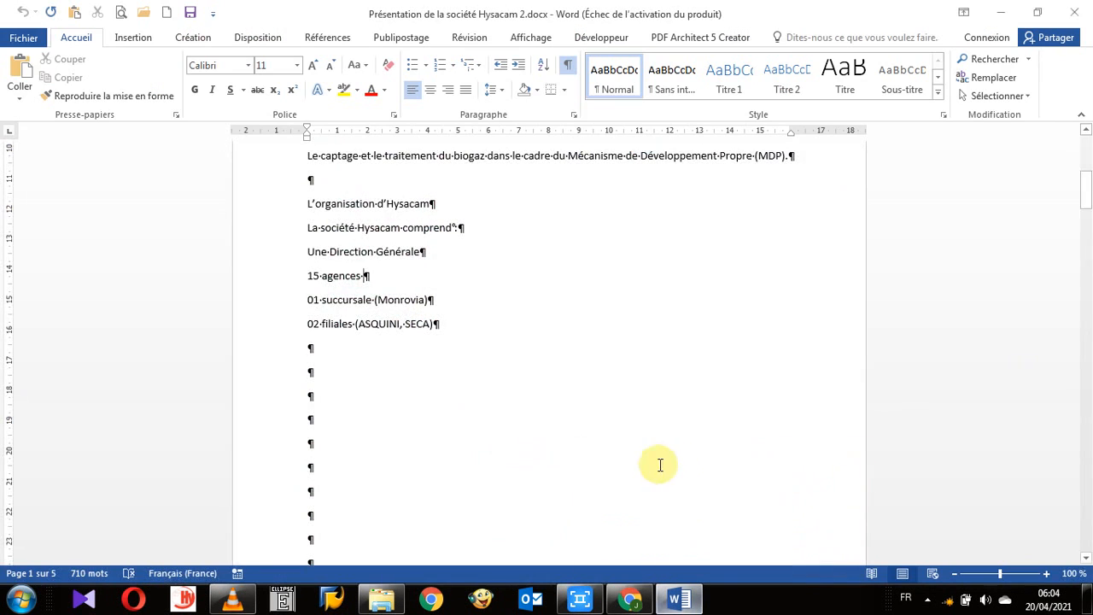
# - Create a new document from the Lettre (intemporel) template
pyautogui.click(24, 38)
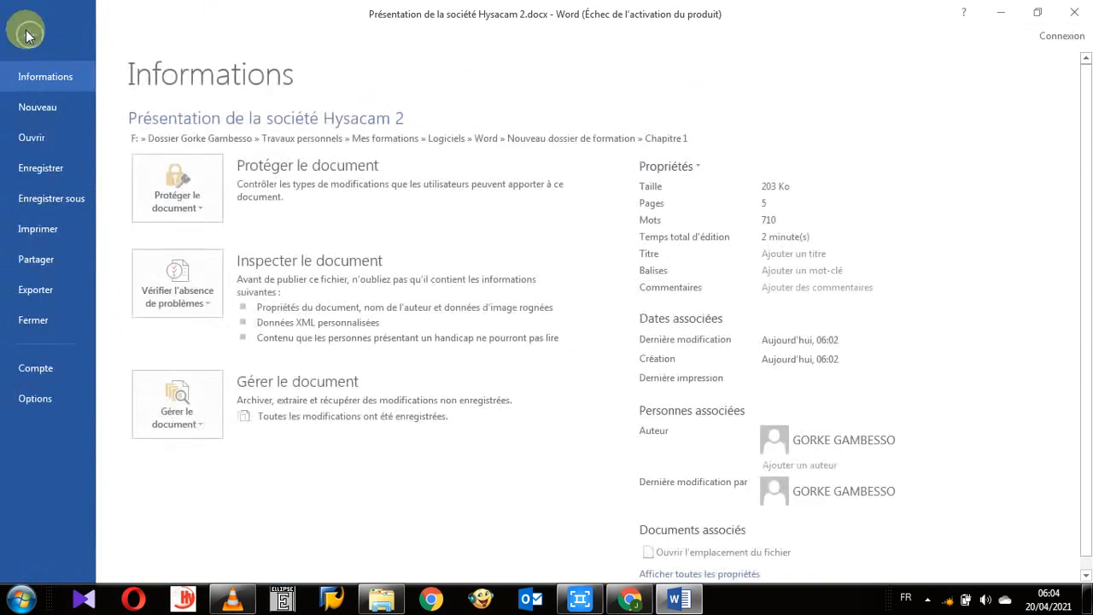
pyautogui.click(54, 109)
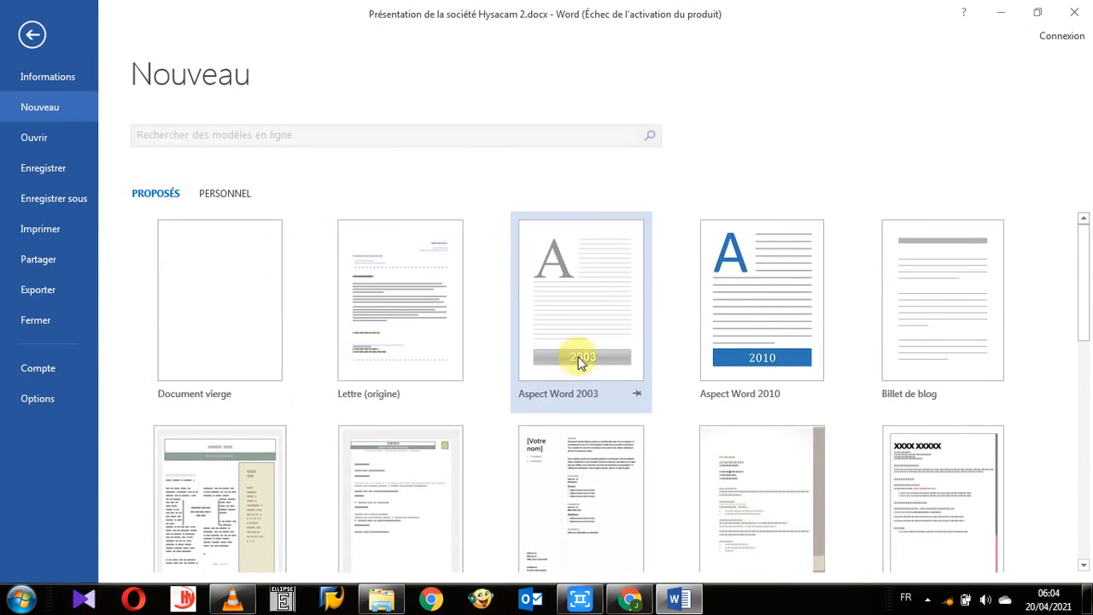
pyautogui.scroll(-3, 610, 380)
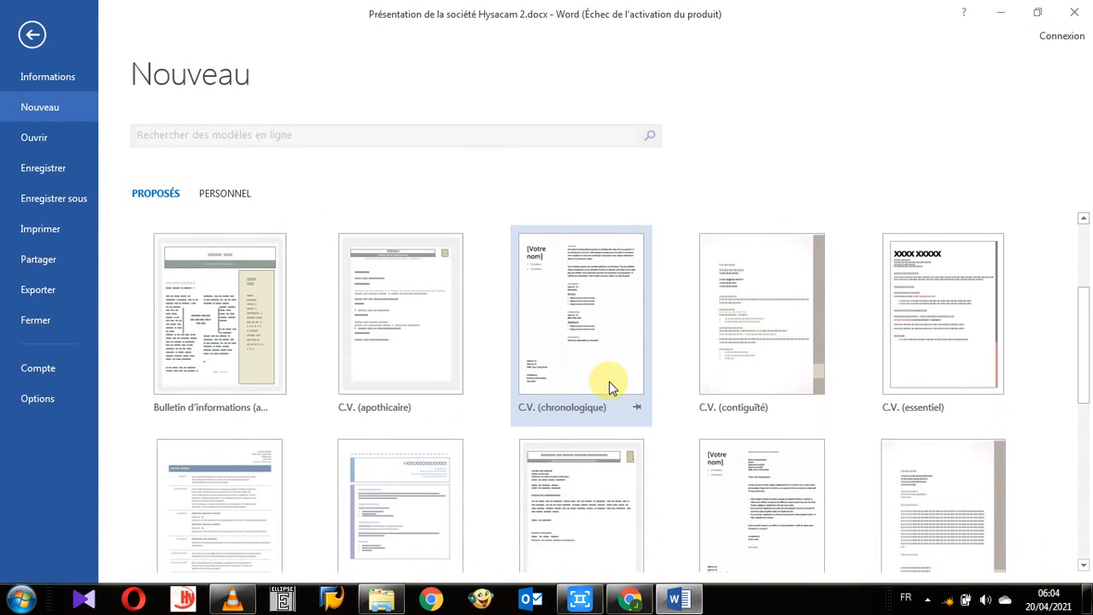
pyautogui.scroll(-3, 609, 380)
pyautogui.scroll(-2, 608, 388)
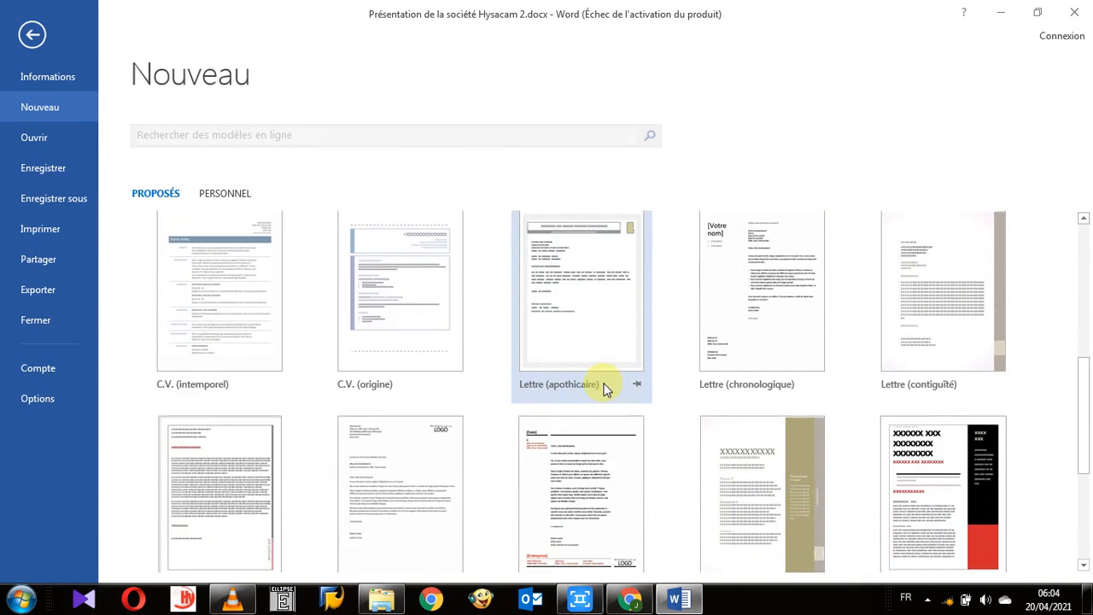
pyautogui.scroll(-2, 582, 384)
pyautogui.scroll(-3, 561, 385)
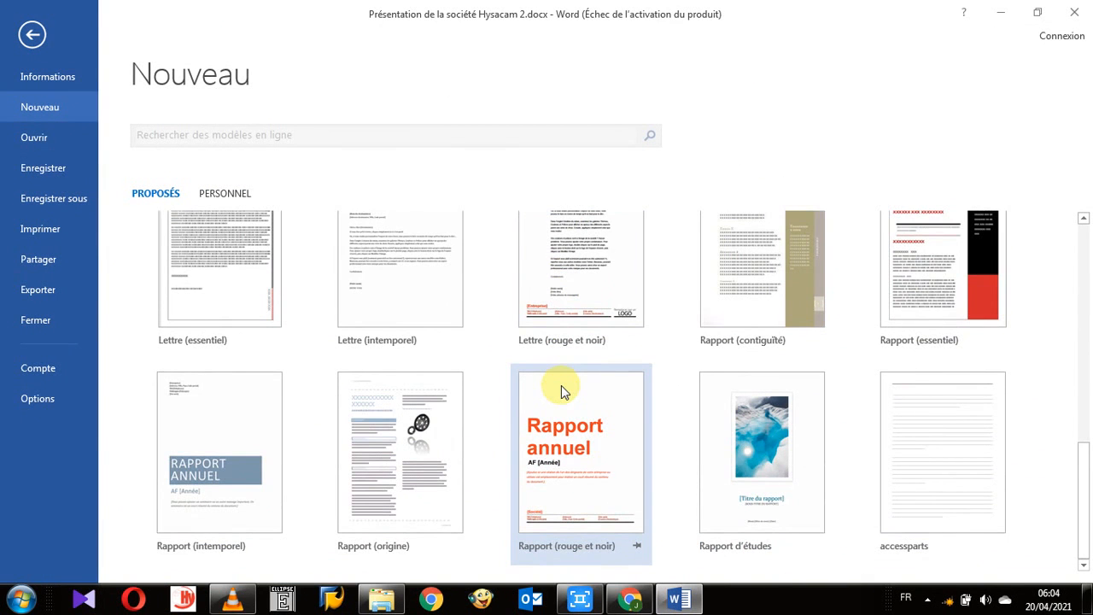
pyautogui.scroll(3, 561, 385)
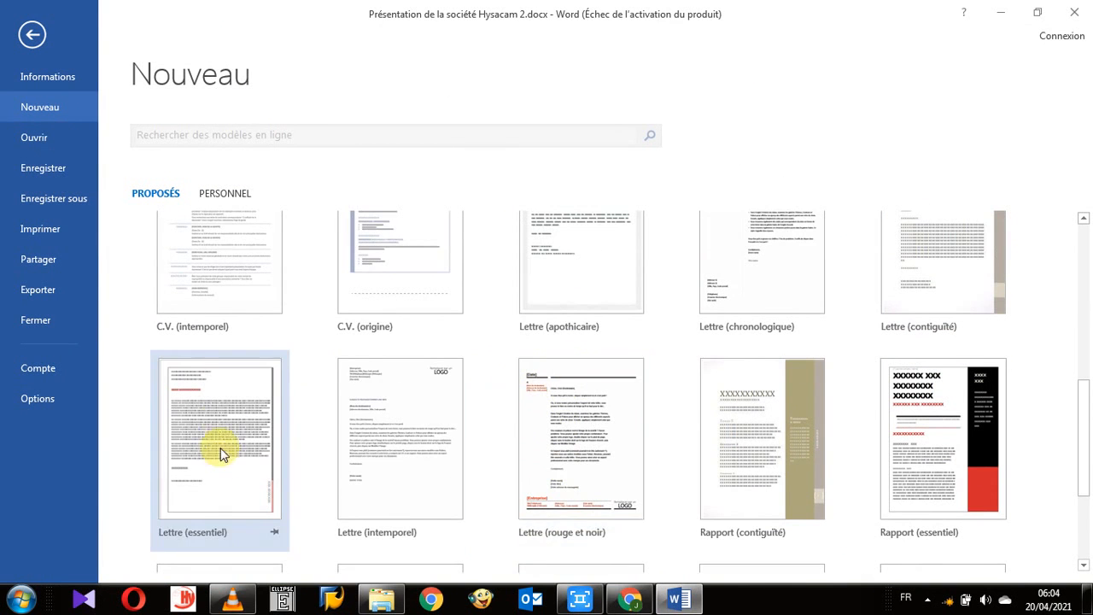
pyautogui.scroll(-1, 216, 465)
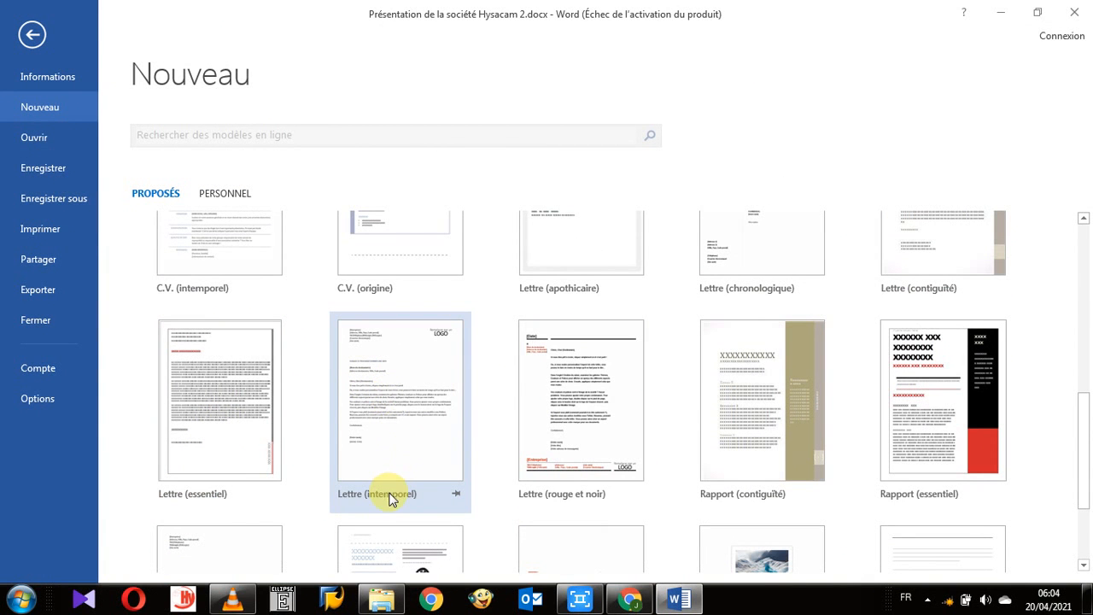
pyautogui.doubleClick(385, 398)
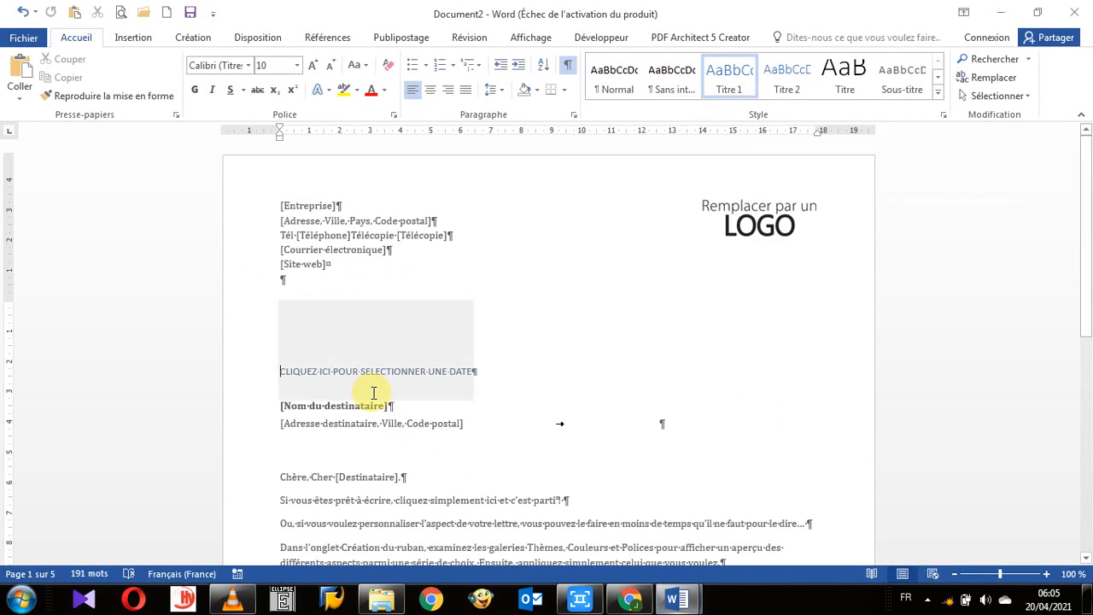
# - Examine the letter template's company header, logo area, date, recipient, body text and closing placeholders
pyautogui.scroll(-9, 432, 393)
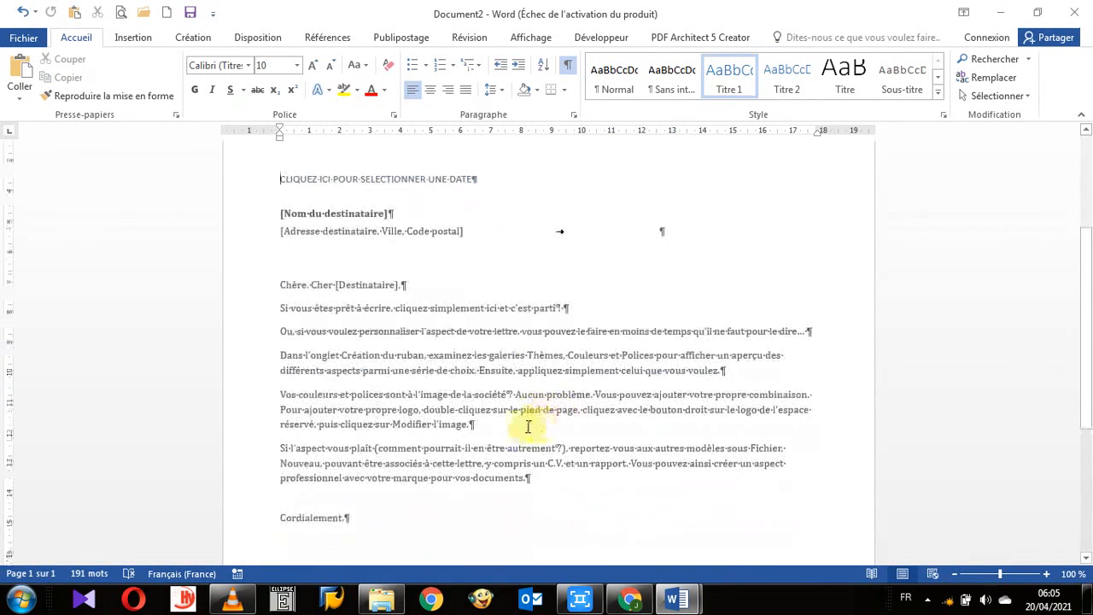
pyautogui.scroll(10, 470, 436)
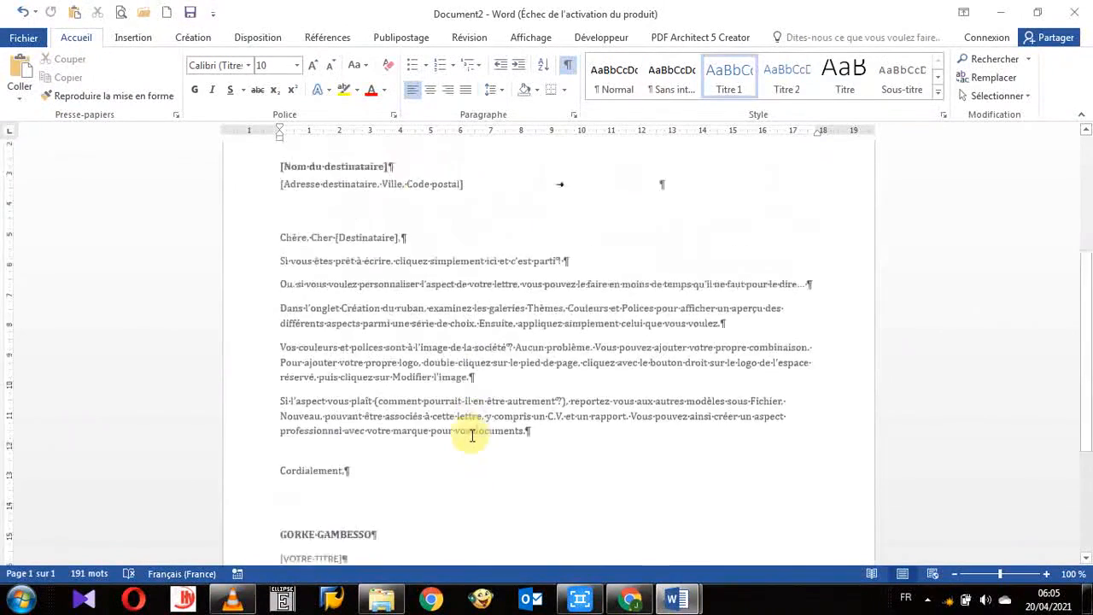
pyautogui.scroll(-3, 473, 435)
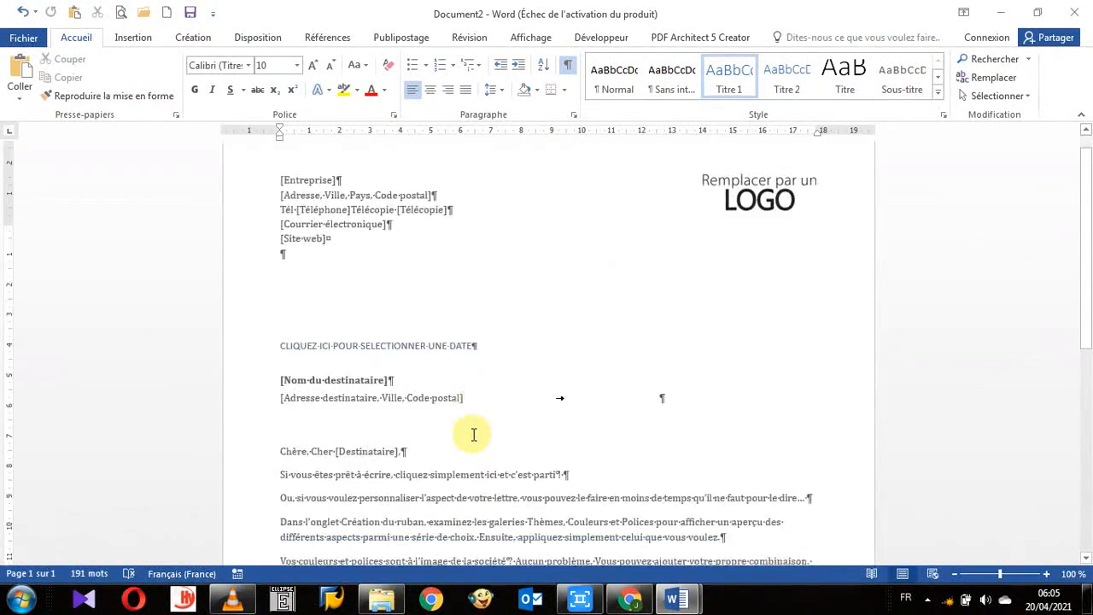
pyautogui.scroll(3, 475, 434)
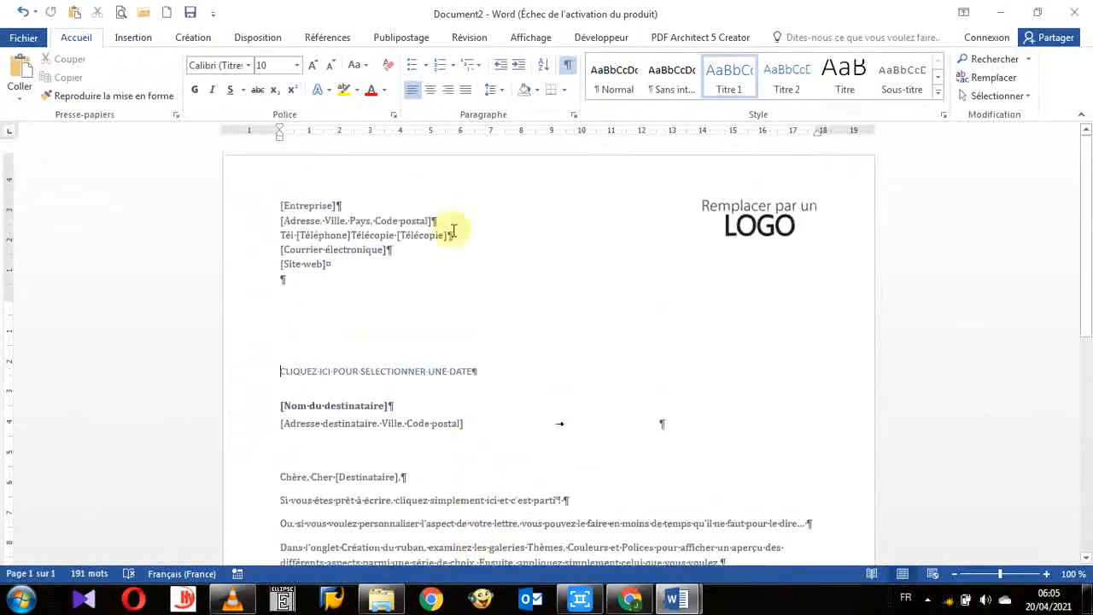
pyautogui.scroll(-6, 535, 510)
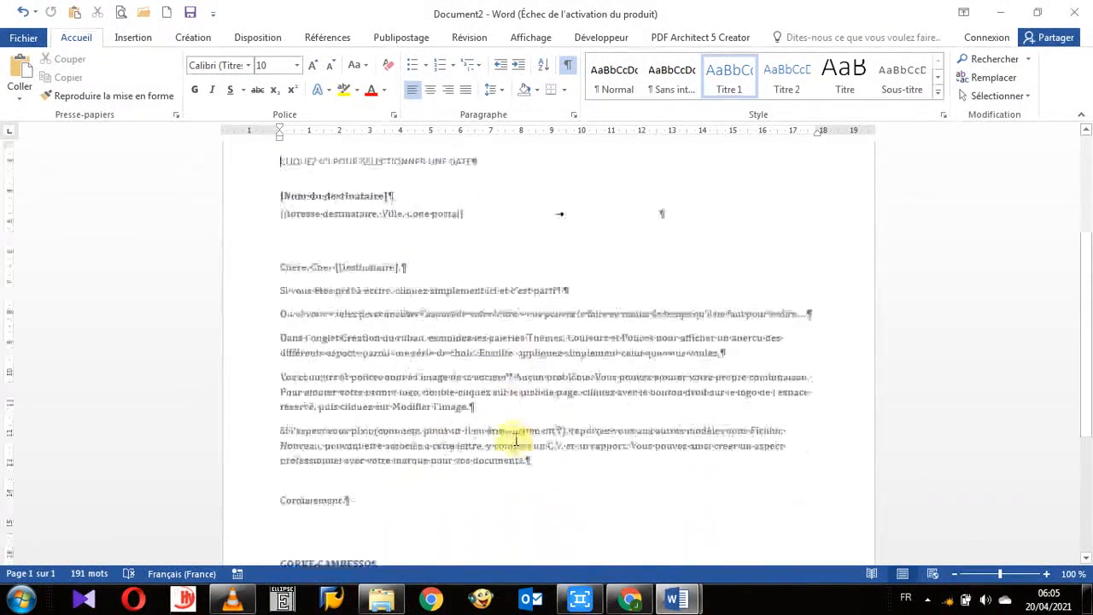
pyautogui.scroll(4, 516, 438)
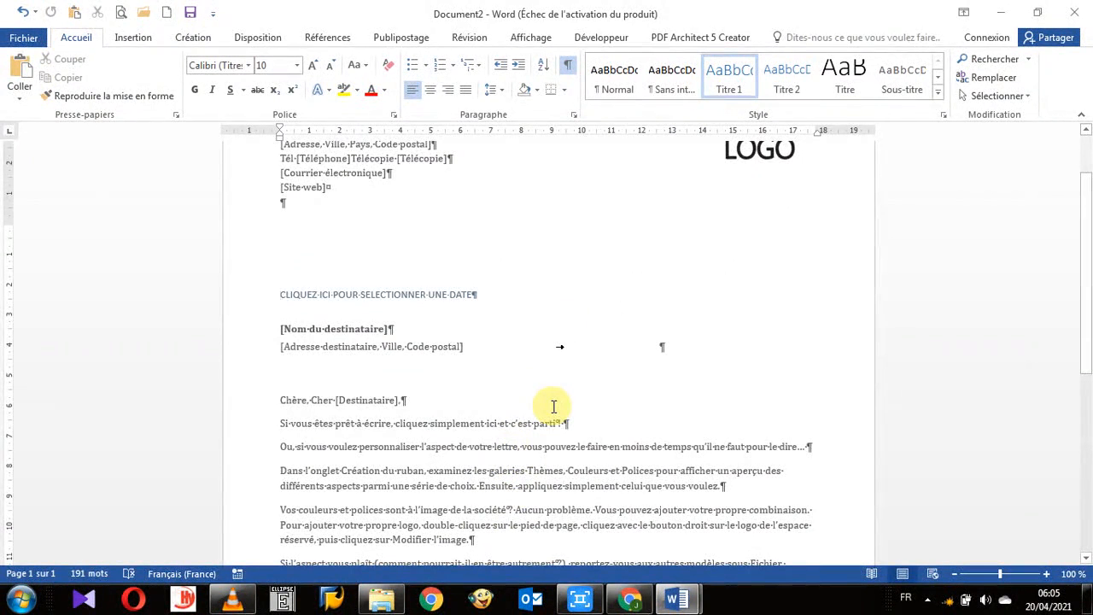
pyautogui.scroll(1, 553, 406)
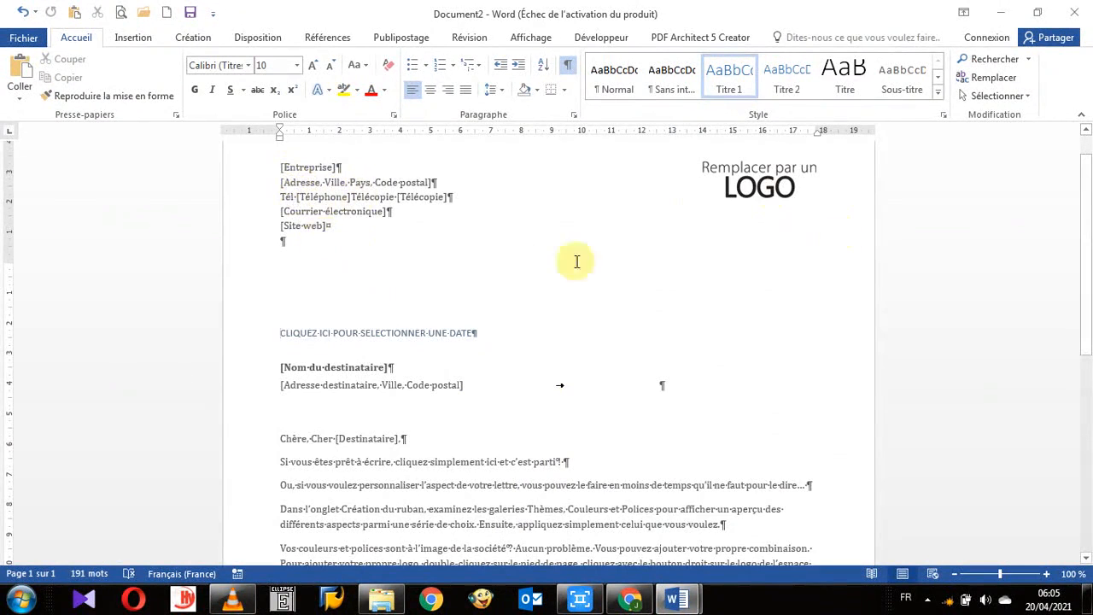
pyautogui.scroll(-2, 388, 516)
pyautogui.scroll(-6, 384, 508)
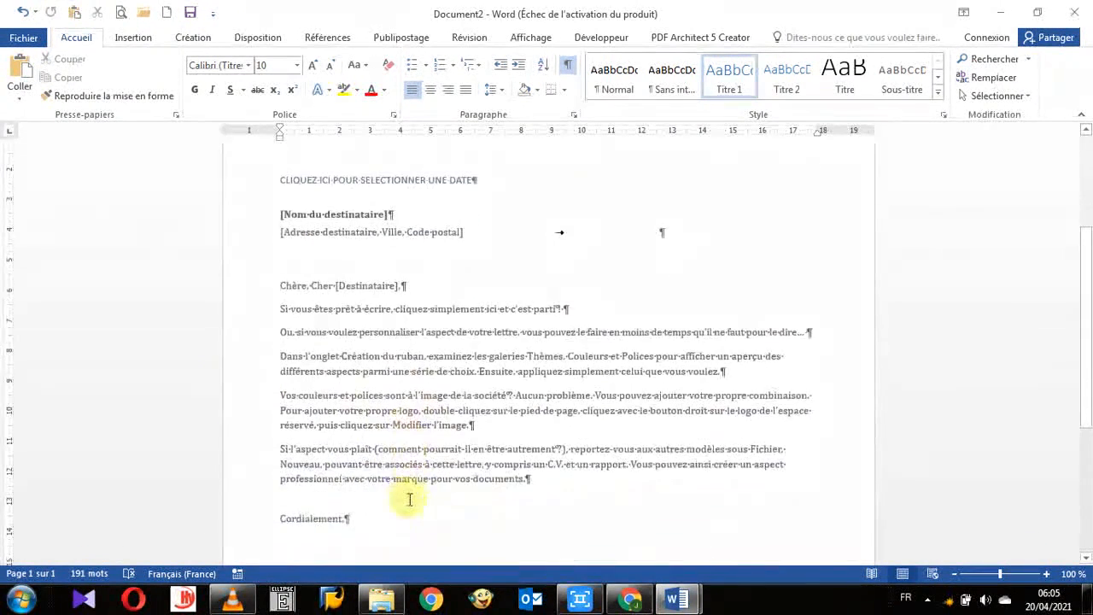
pyautogui.scroll(9, 417, 499)
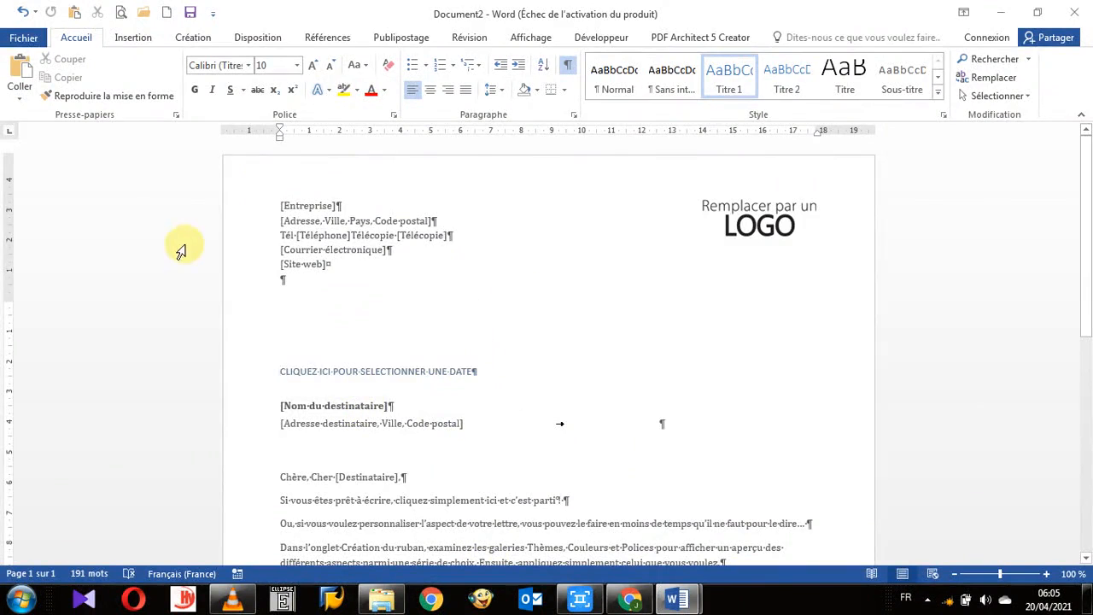
pyautogui.click(12, 39)
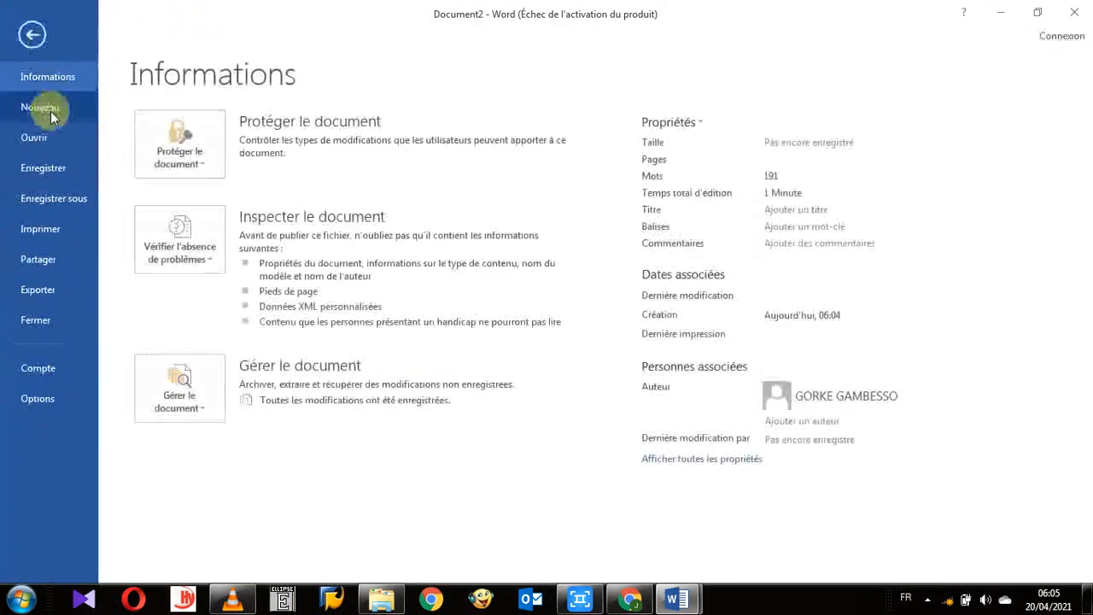
pyautogui.click(32, 34)
pyautogui.scroll(-3, 604, 397)
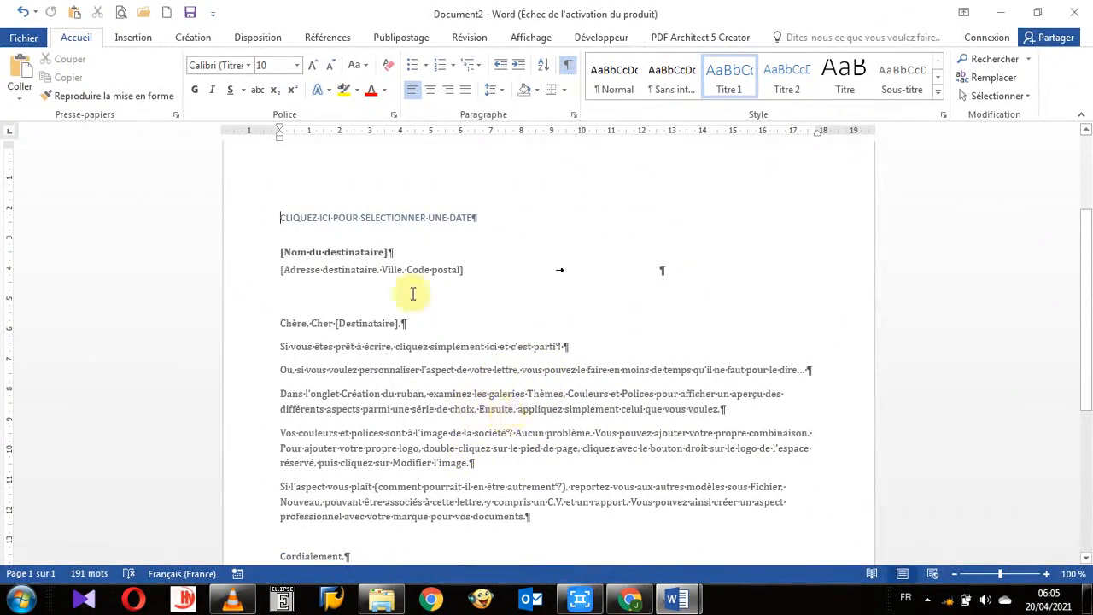
pyautogui.scroll(4, 460, 378)
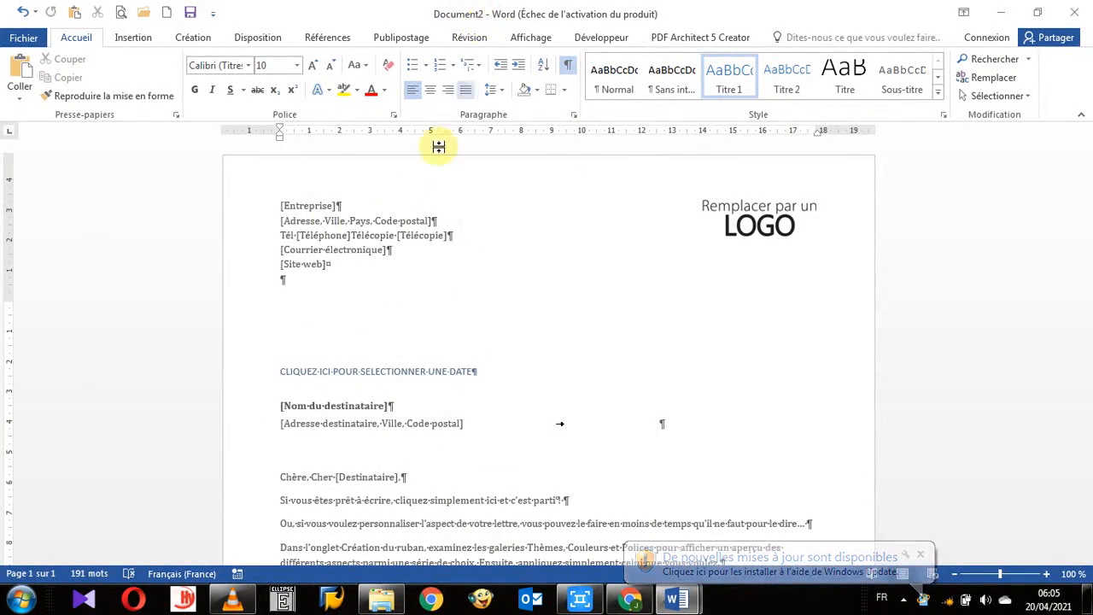
# - Fill the letterhead's company placeholder with Hysacam and its address placeholder with Douala
pyautogui.click(327, 209)
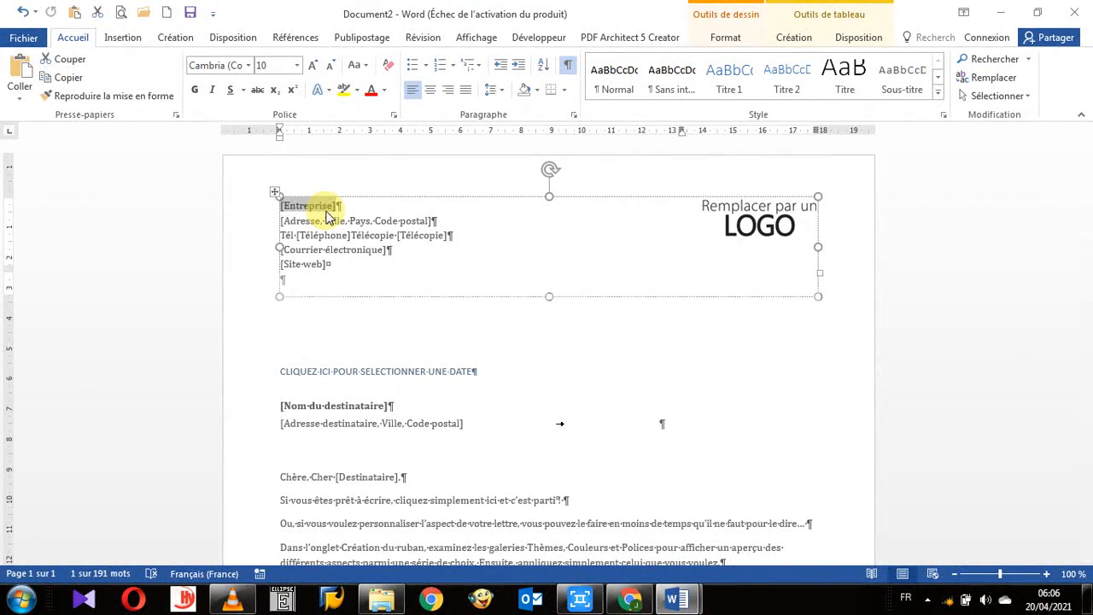
pyautogui.write('Hysacam')
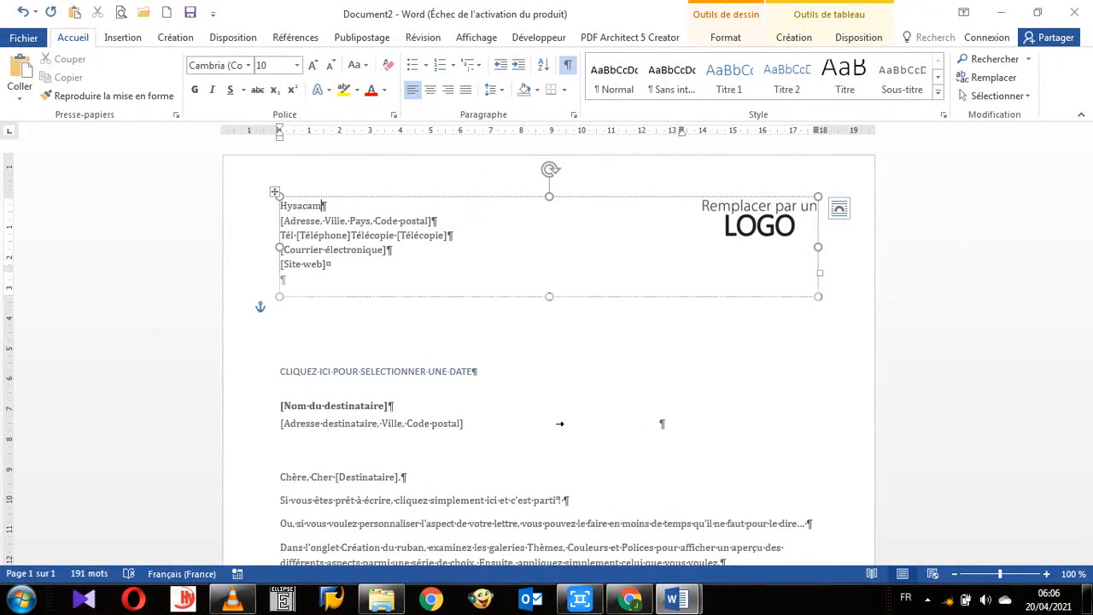
pyautogui.click(312, 220)
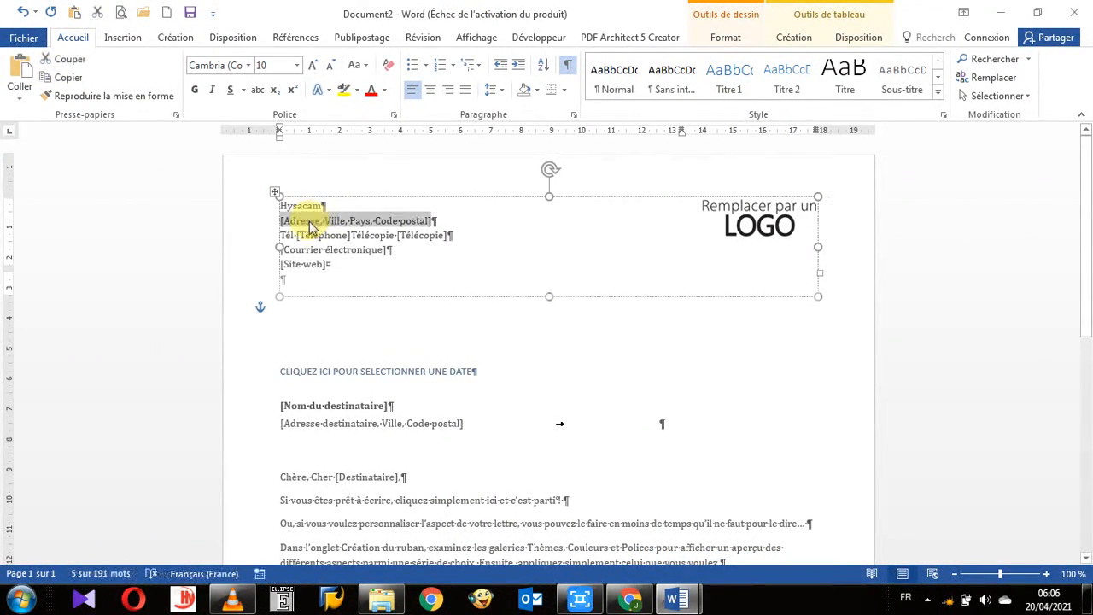
pyautogui.write('D')
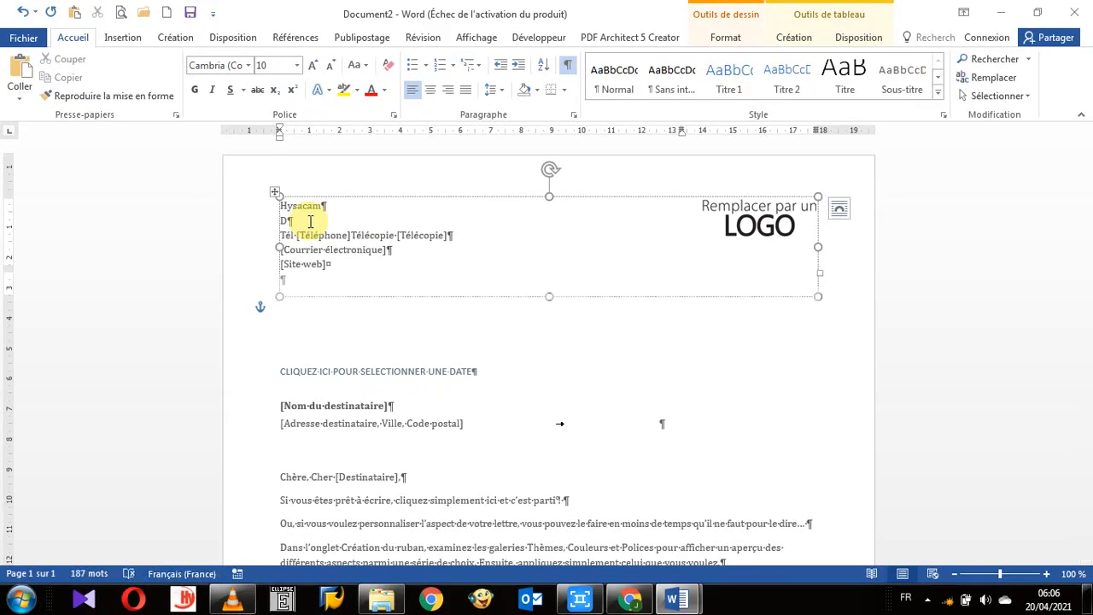
pyautogui.write('ouala')
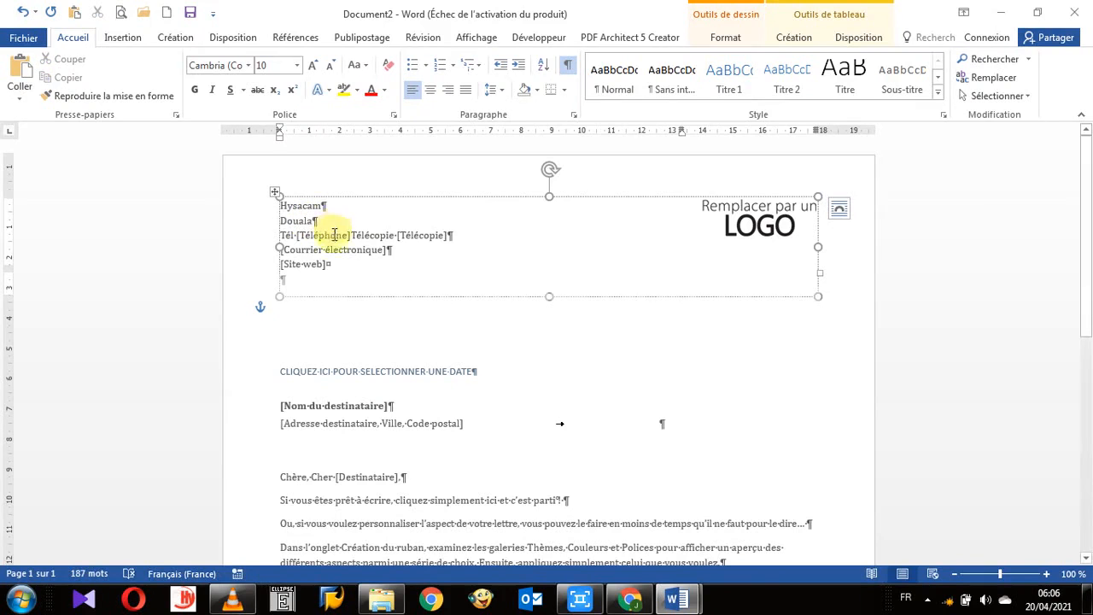
# - Replace the telephone placeholder in the letterhead with the company's phone number
pyautogui.click(342, 236)
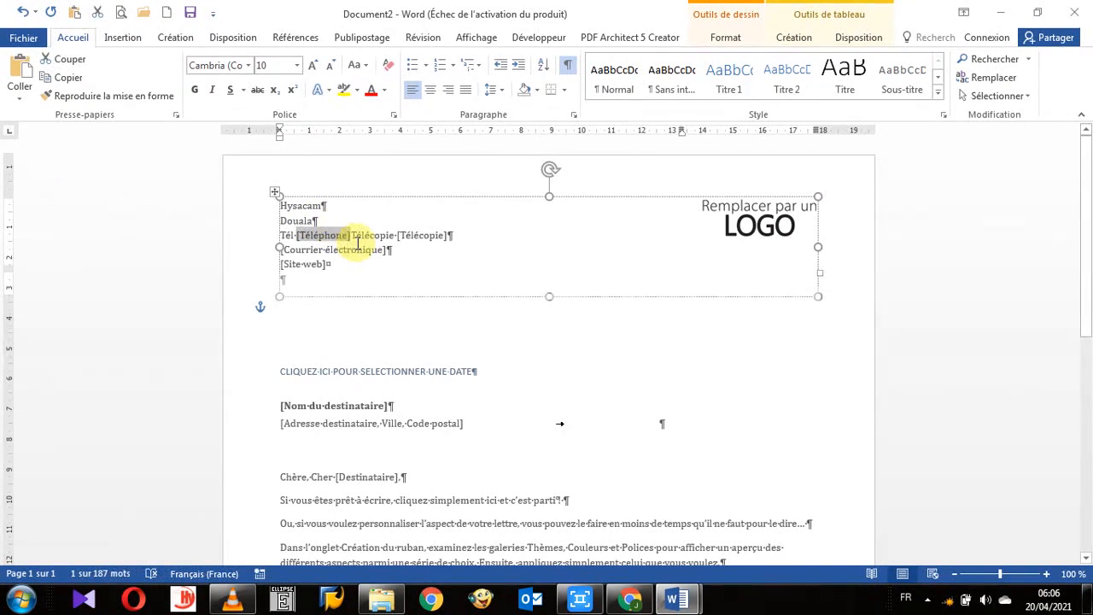
pyautogui.write('555 555')
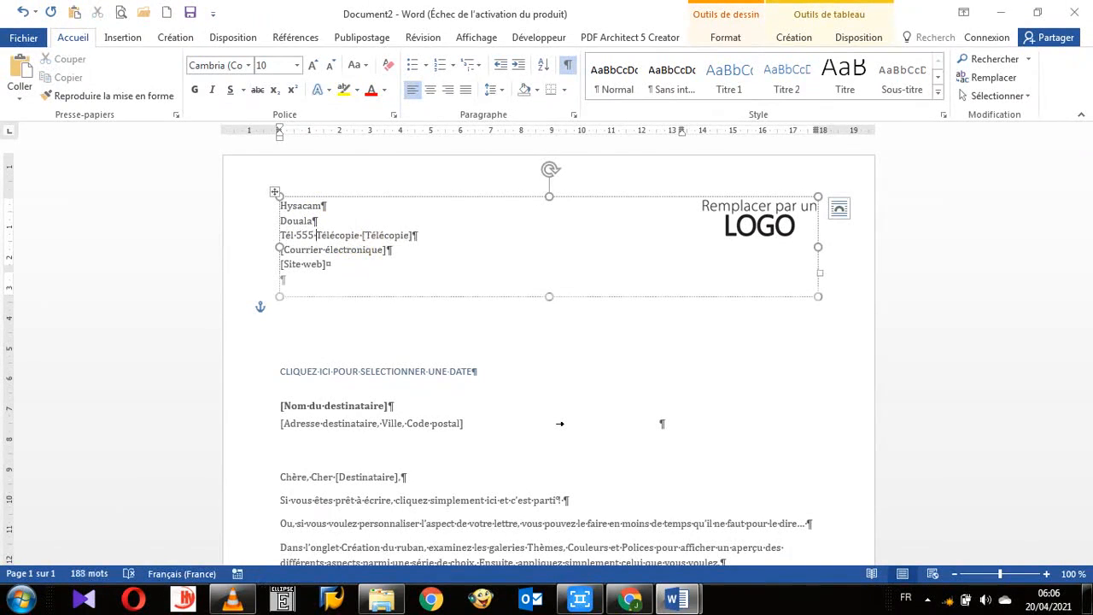
pyautogui.write(' 555')
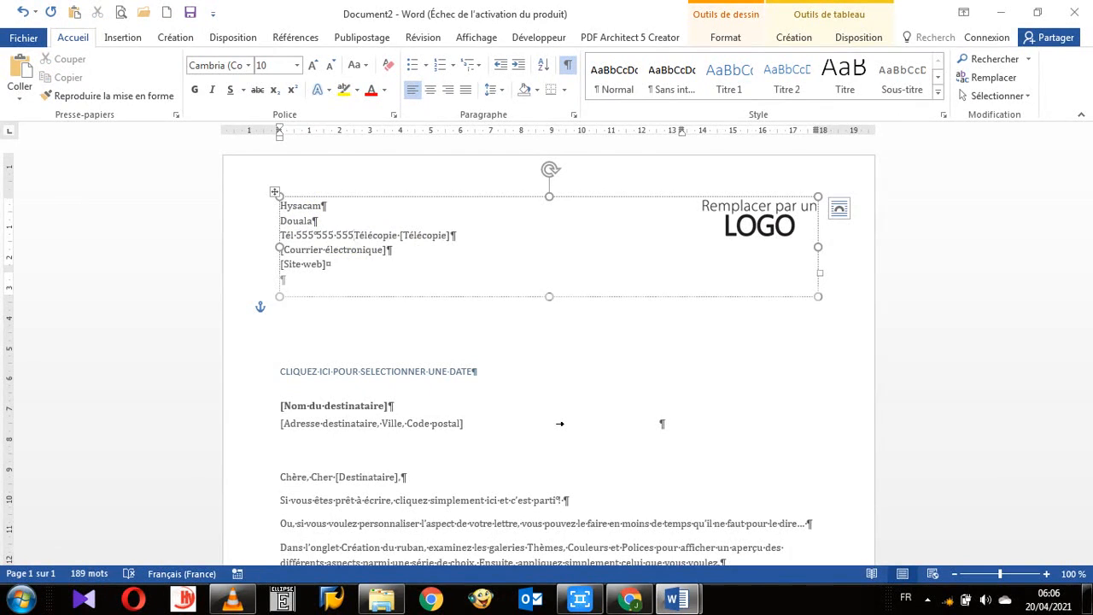
# - Remove the Télécopie label and placeholder after the phone number, keeping the e-mail placeholder on its own line
pyautogui.press('Delete')
pyautogui.press('Delete')
pyautogui.press('Delete')
pyautogui.press('Delete')
pyautogui.press('Delete')
pyautogui.press('Delete')
pyautogui.press('Delete')
pyautogui.press('Delete')
pyautogui.press('Delete')
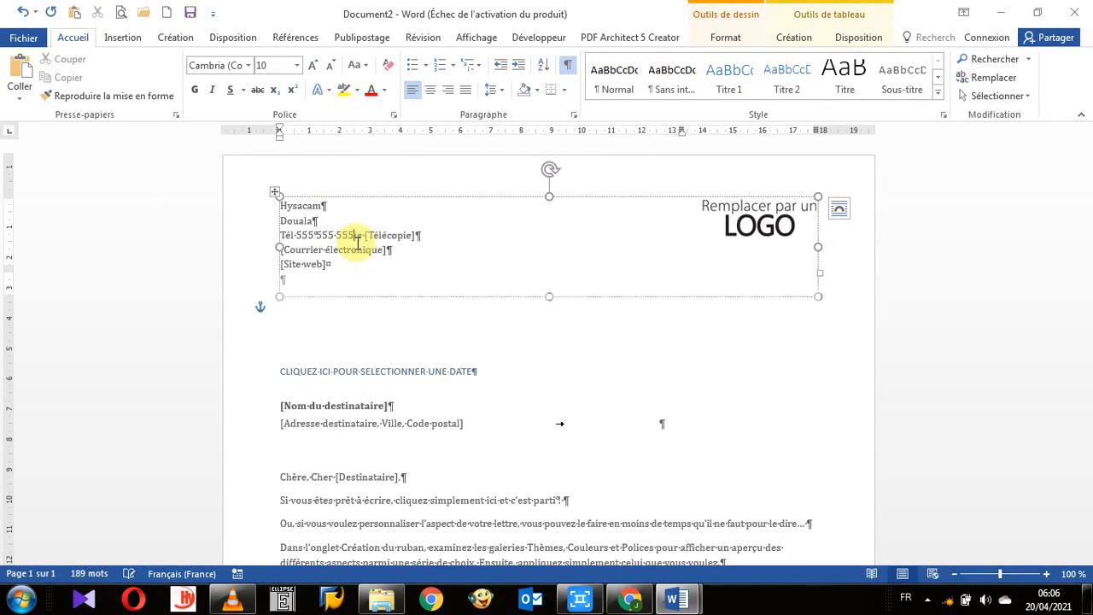
pyautogui.press('Delete')
pyautogui.press('Delete')
pyautogui.press('Delete')
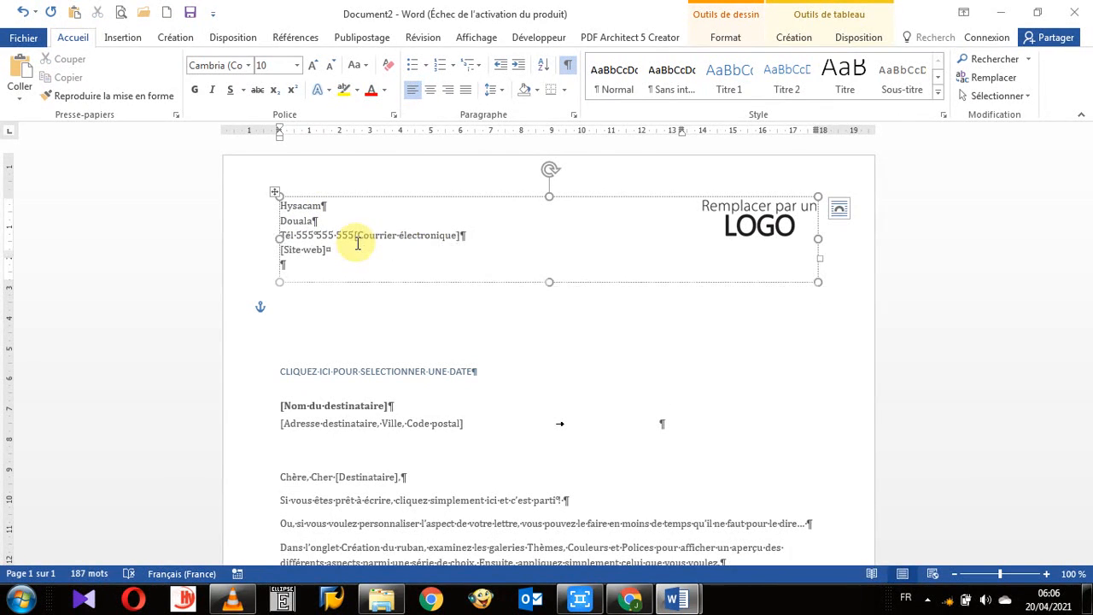
pyautogui.press('Return')
pyautogui.click(747, 219)
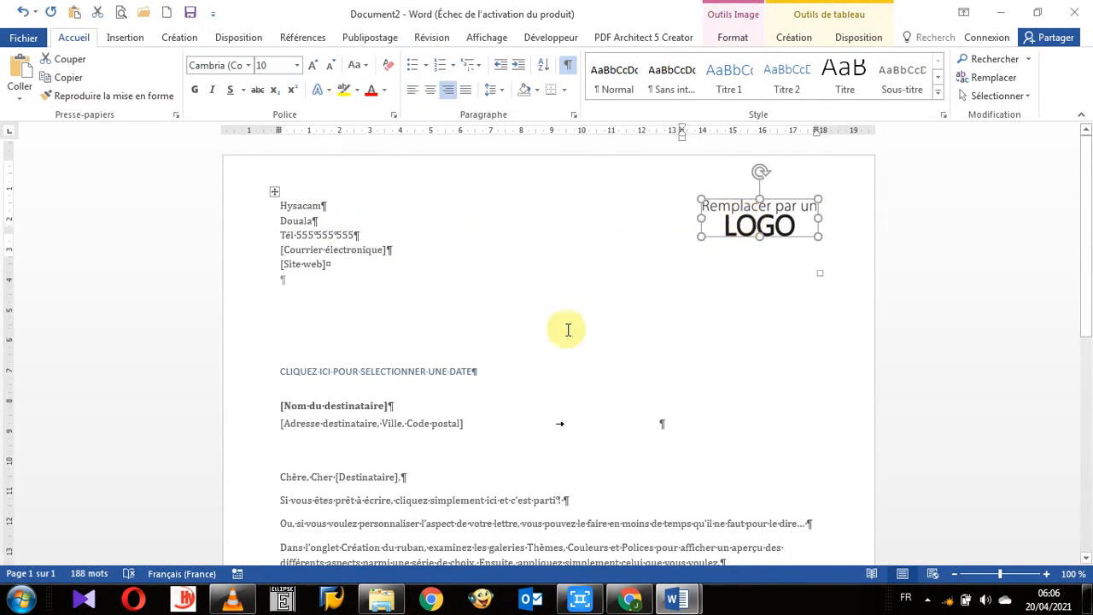
# - Replace the recipient name placeholder below the date with the recipient's full name, and select the recipient address placeholder
pyautogui.scroll(-2, 559, 334)
pyautogui.click(370, 359)
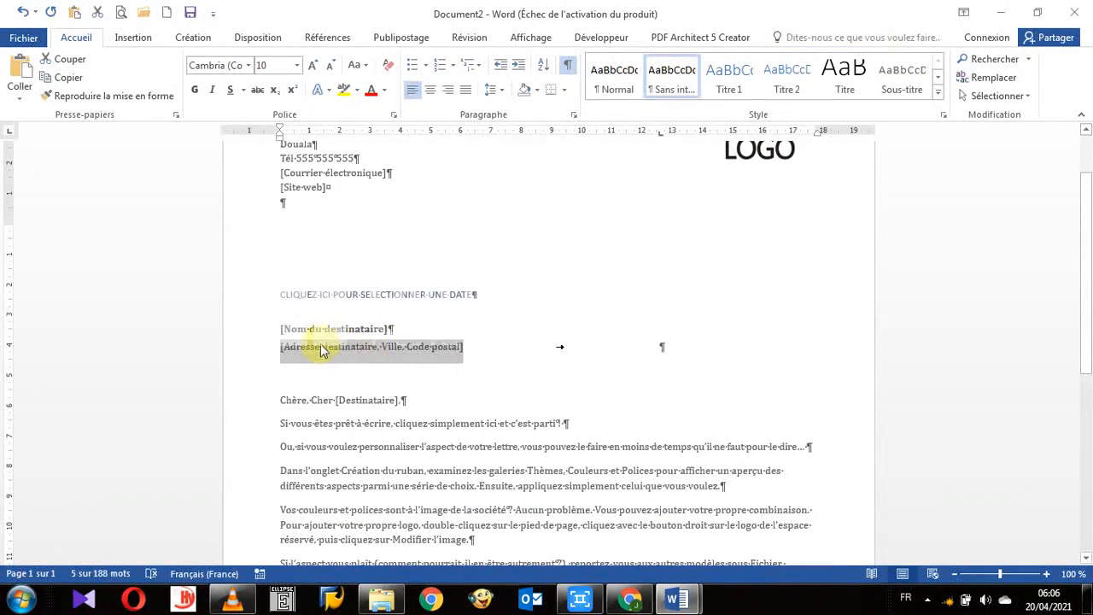
pyautogui.click(321, 331)
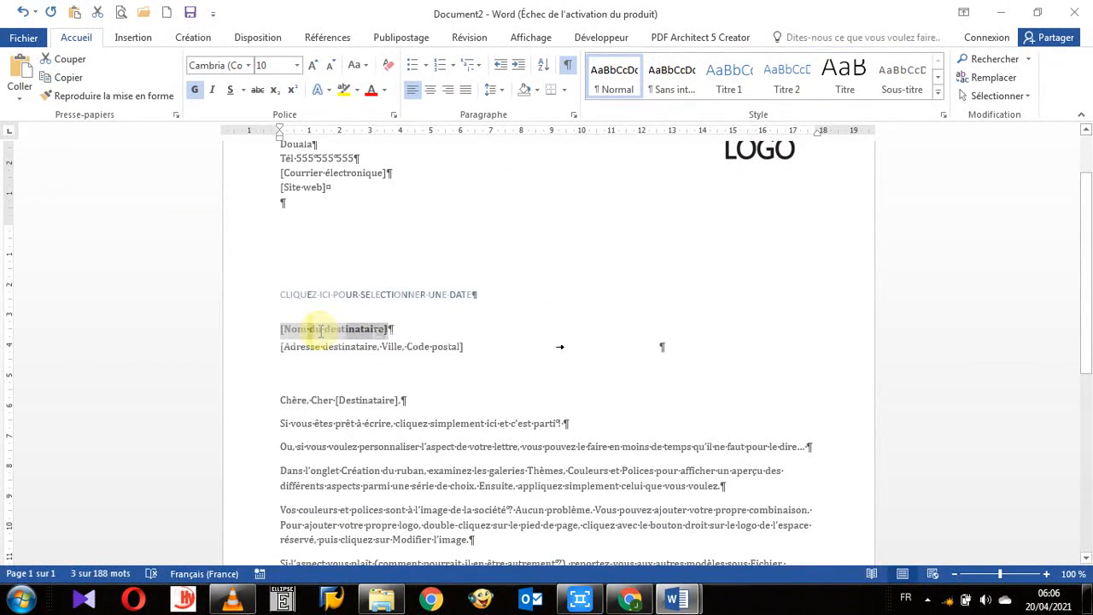
pyautogui.write('G')
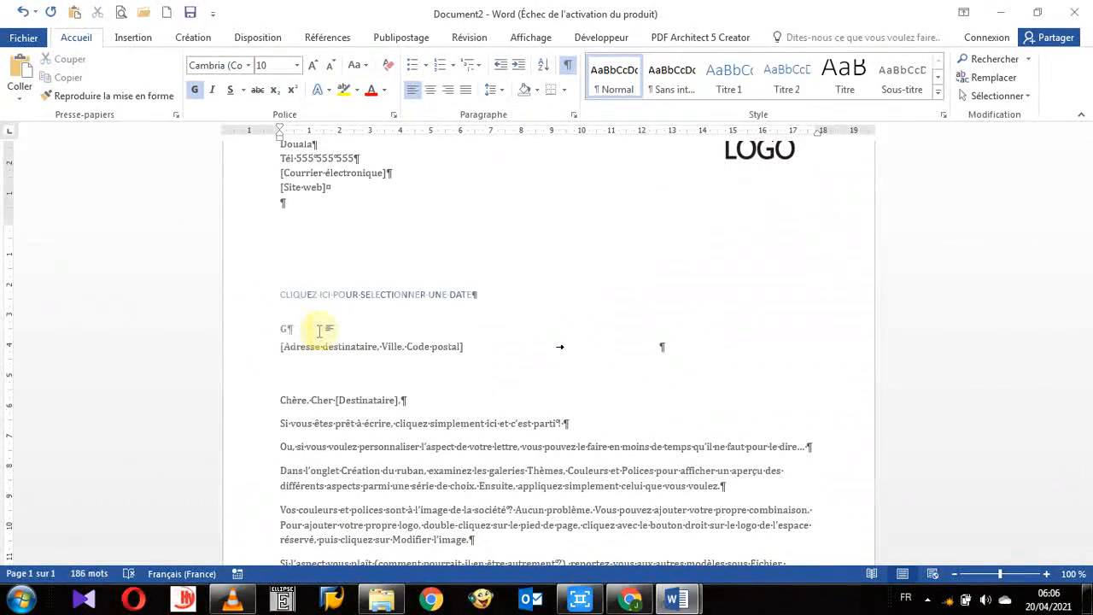
pyautogui.write('Gambe')
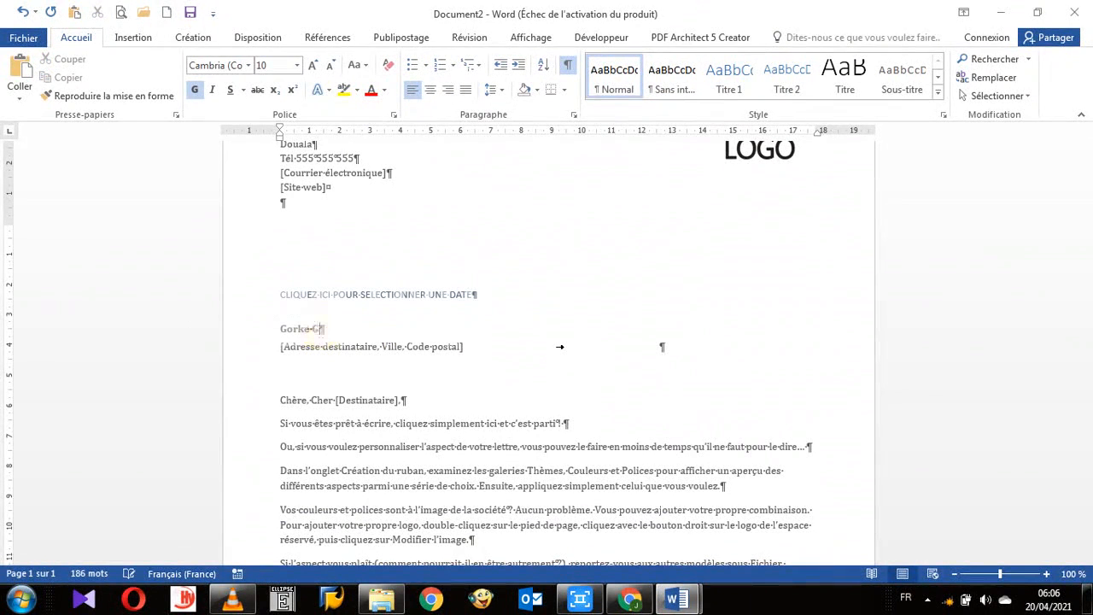
pyautogui.write('sso')
pyautogui.click(329, 350)
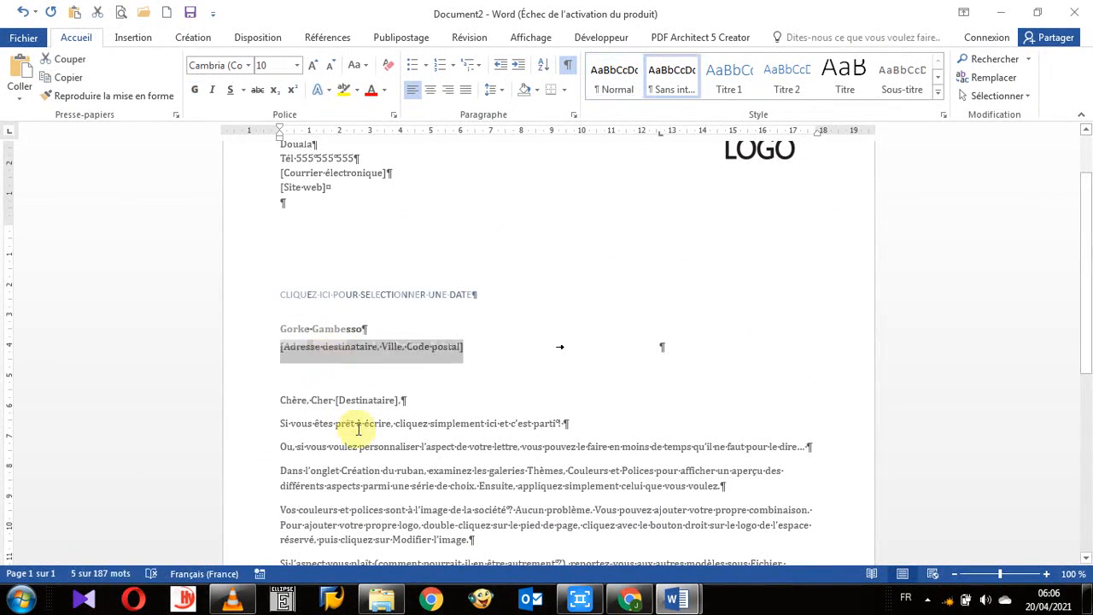
# - Check the letter down to its signature block and save it in the Chapitre 1 folder as "Ma lettre suivant model"
pyautogui.scroll(-3, 356, 390)
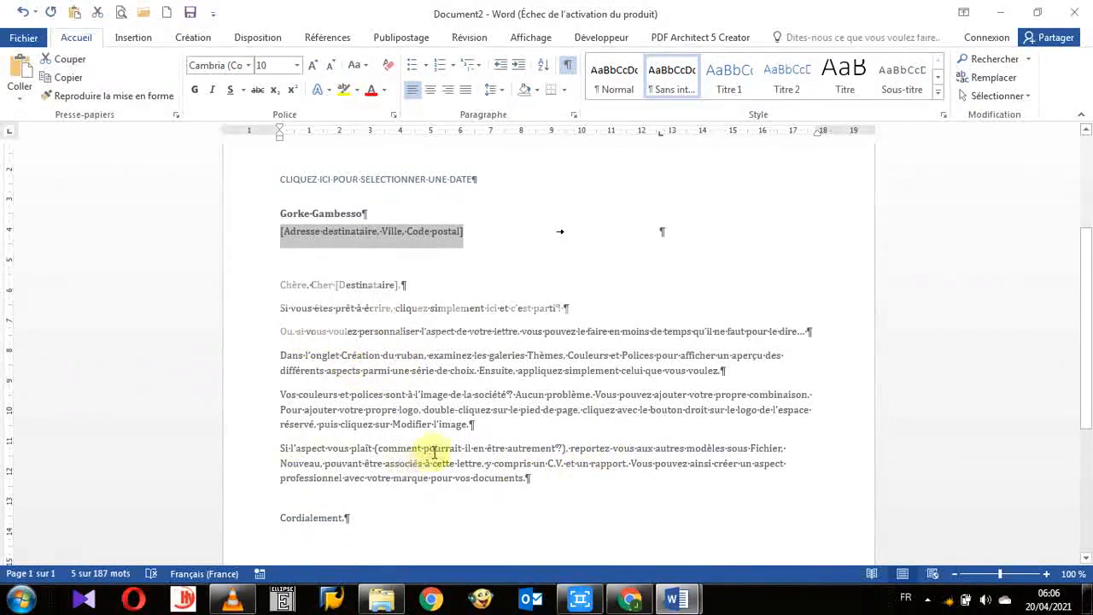
pyautogui.scroll(-3, 431, 448)
pyautogui.scroll(-2, 432, 449)
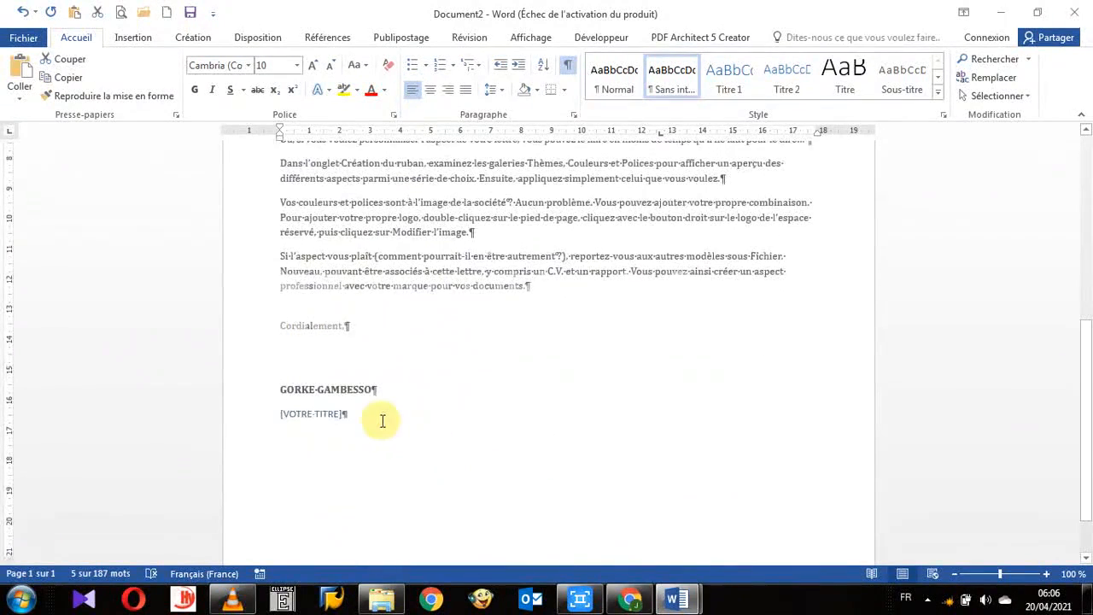
pyautogui.scroll(2, 385, 421)
pyautogui.scroll(8, 385, 421)
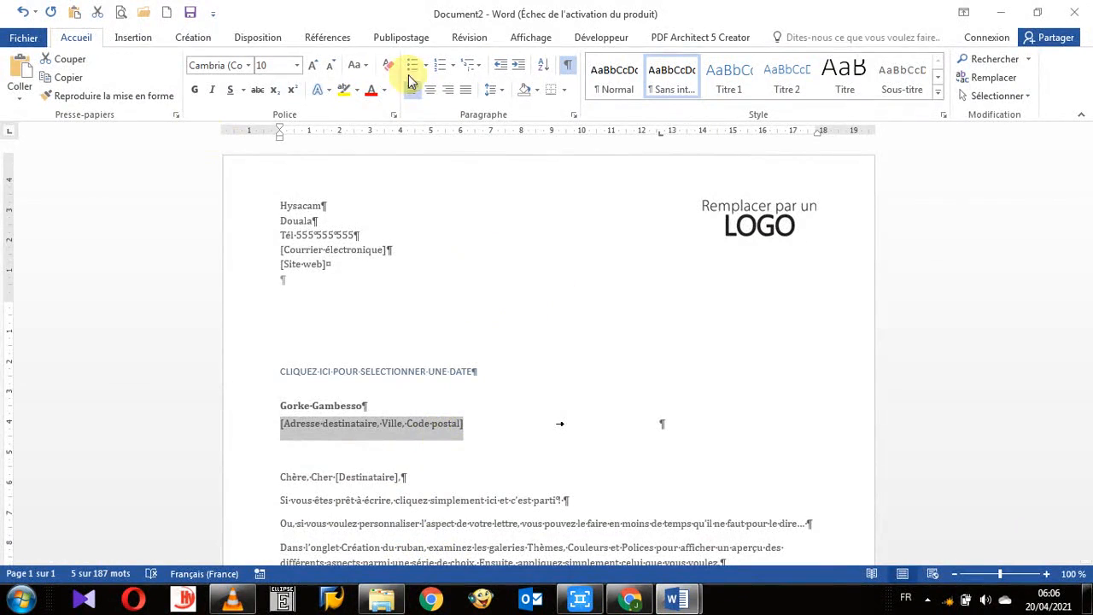
pyautogui.click(25, 39)
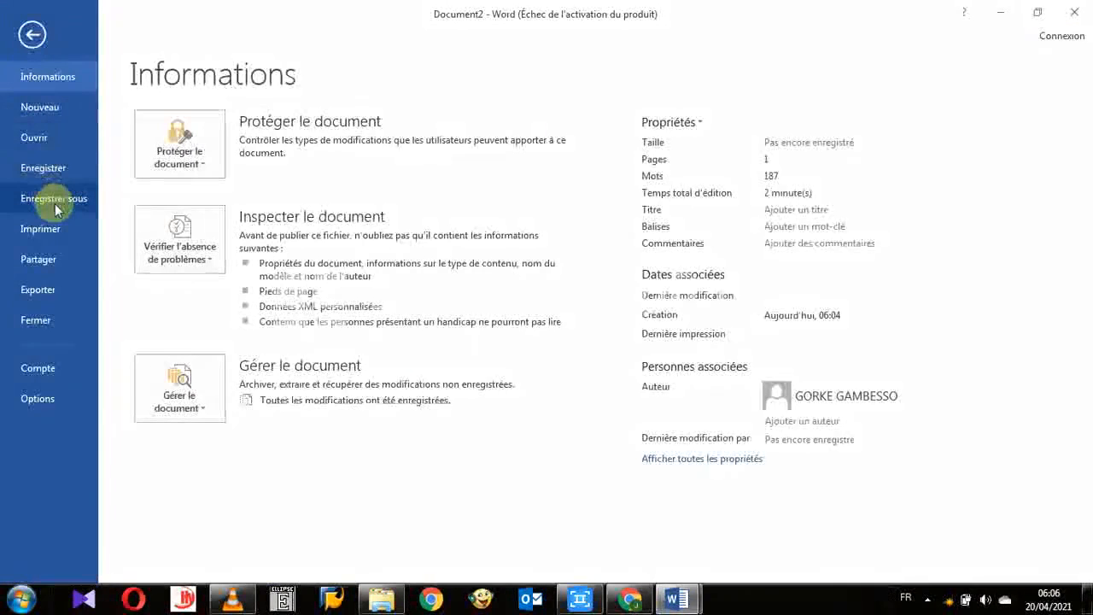
pyautogui.click(55, 203)
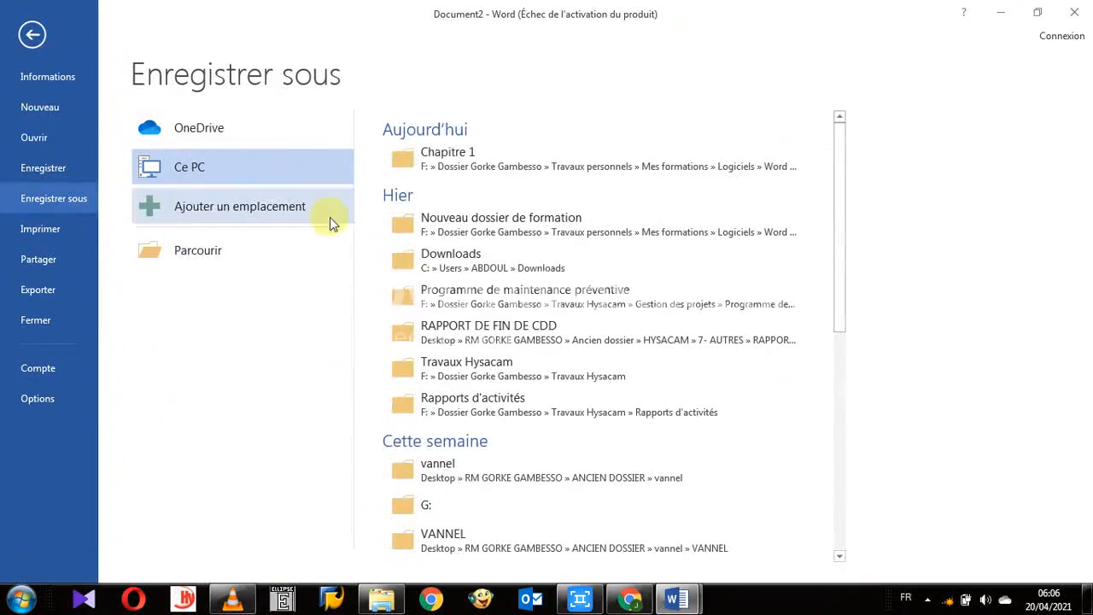
pyautogui.click(453, 160)
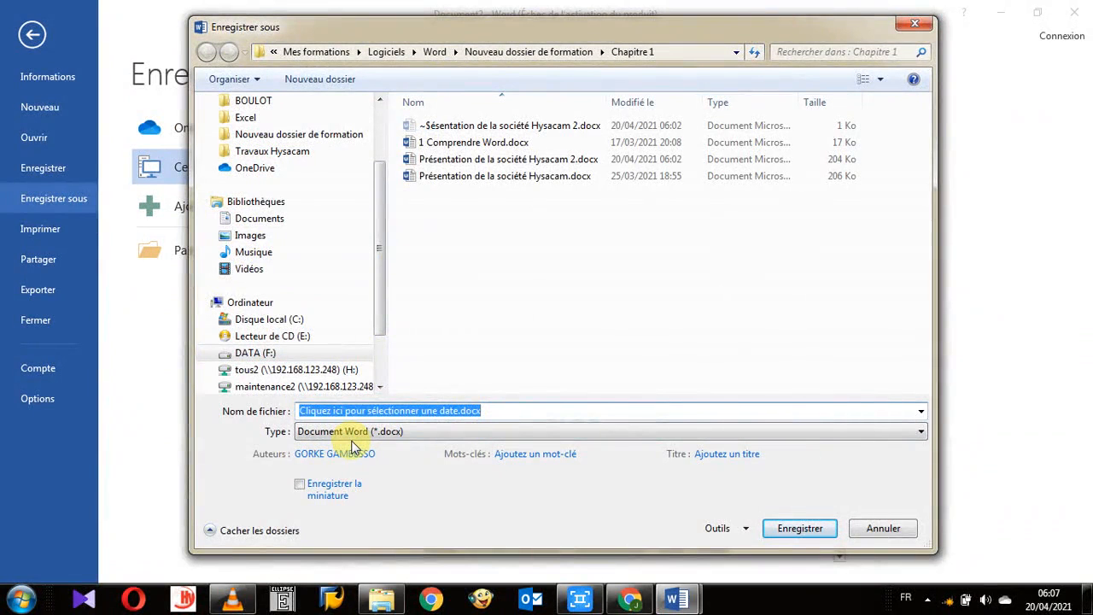
pyautogui.write('Ma l')
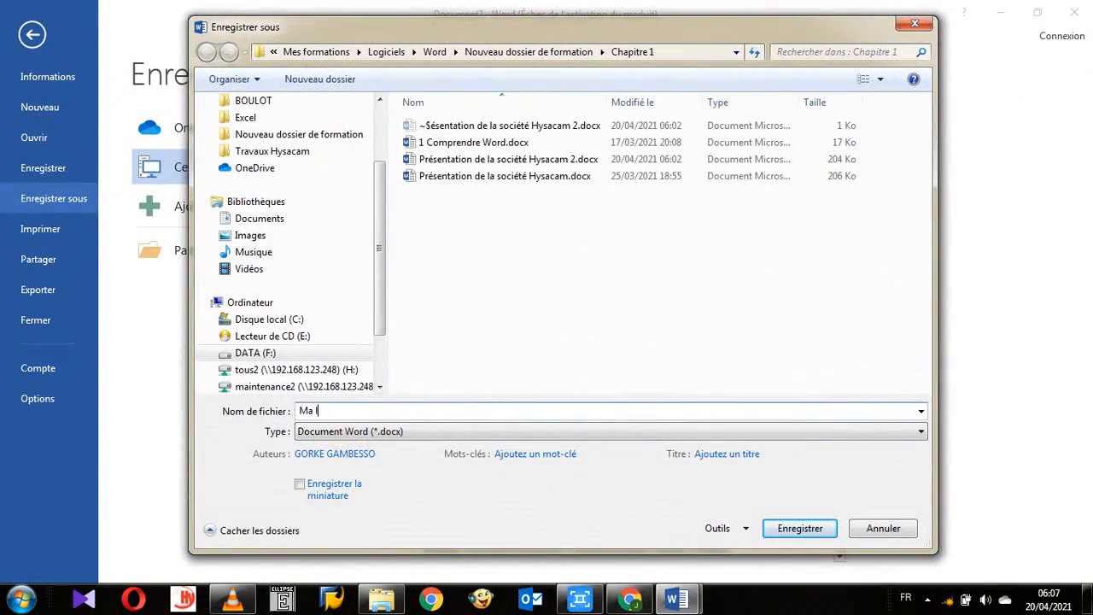
pyautogui.write('ettre suivant model')
pyautogui.click(784, 531)
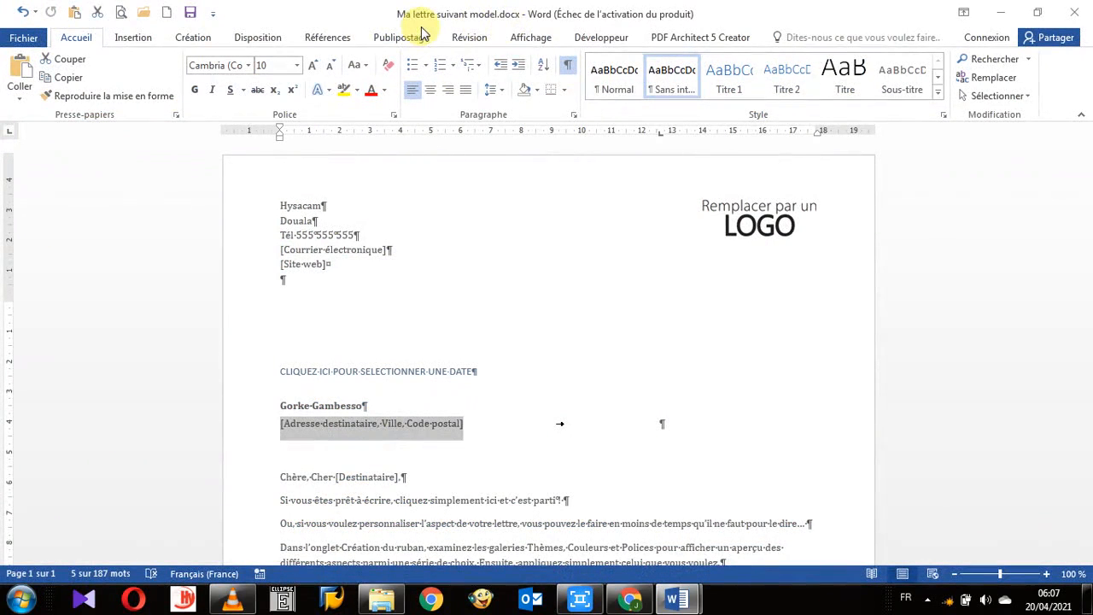
pyautogui.click(538, 335)
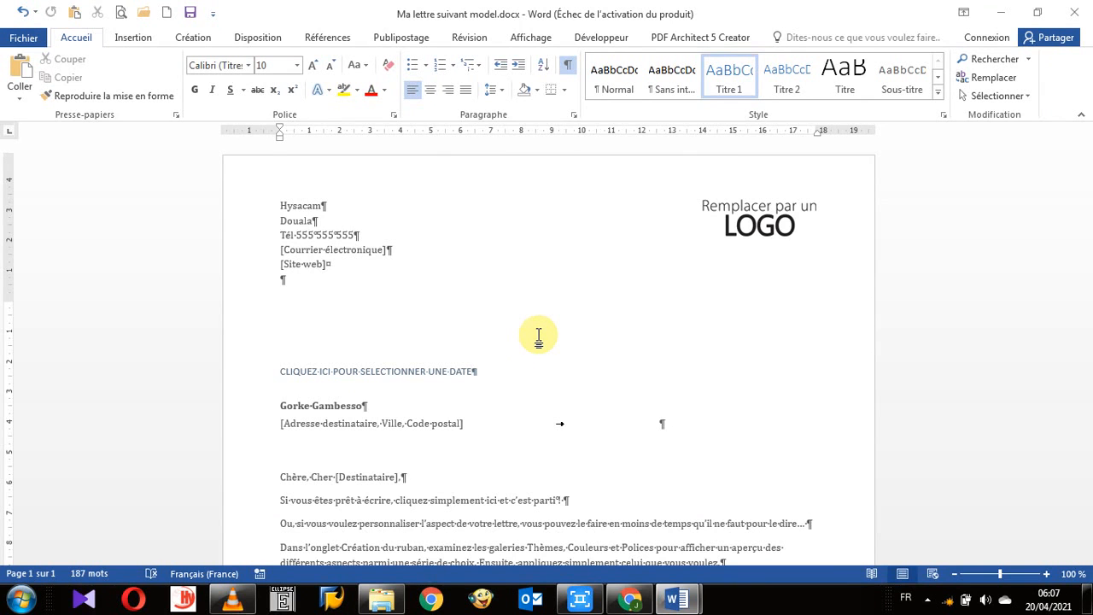
pyautogui.click(23, 40)
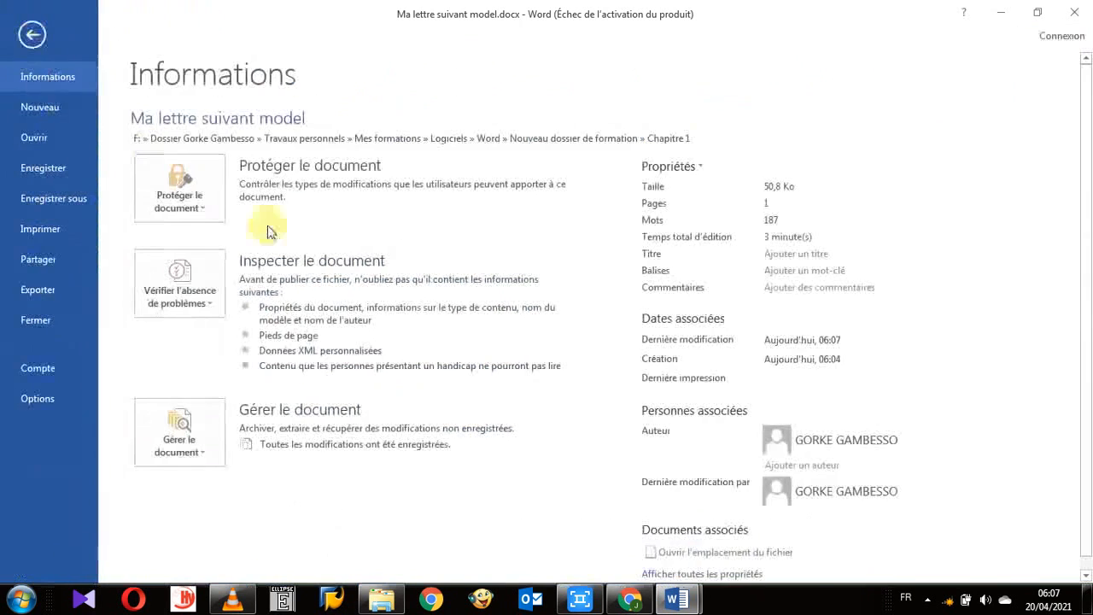
pyautogui.click(39, 109)
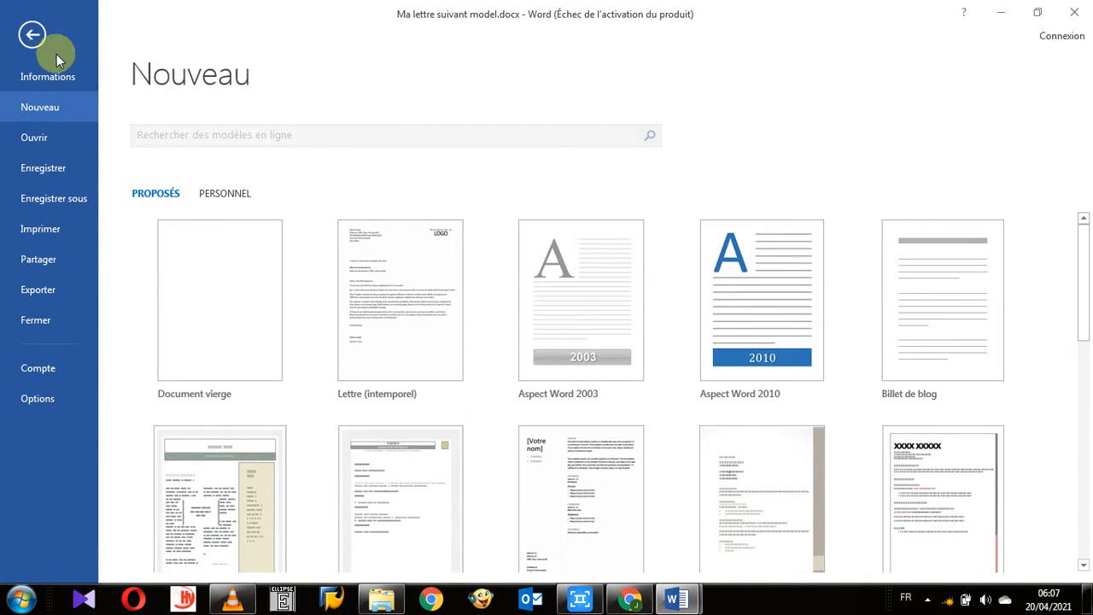
pyautogui.click(32, 37)
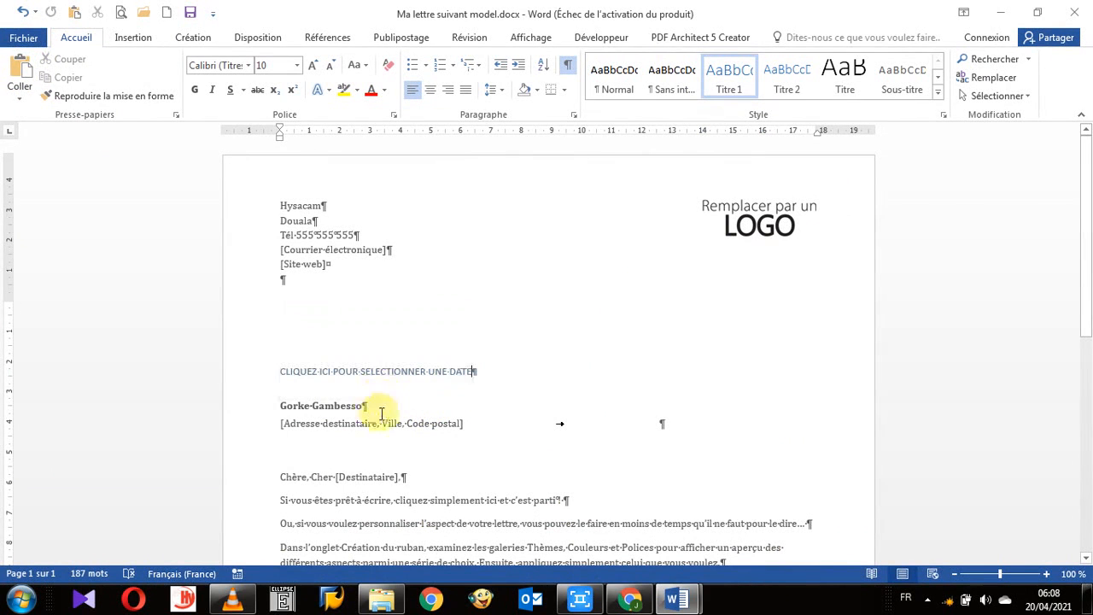
# - Create a new blank document from the Document vierge template
pyautogui.click(15, 35)
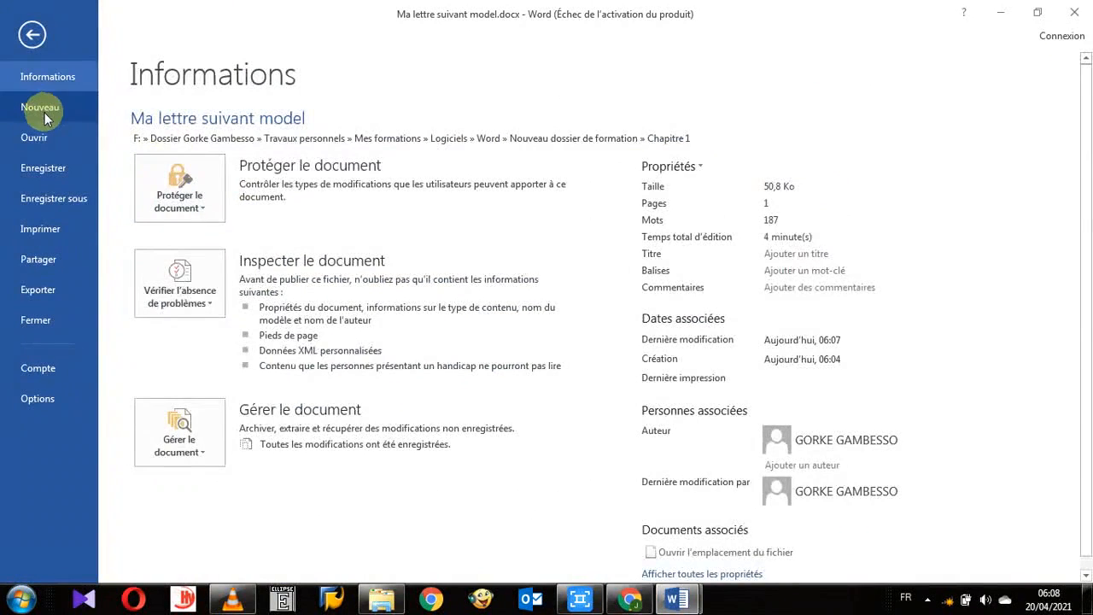
pyautogui.click(26, 107)
pyautogui.click(203, 293)
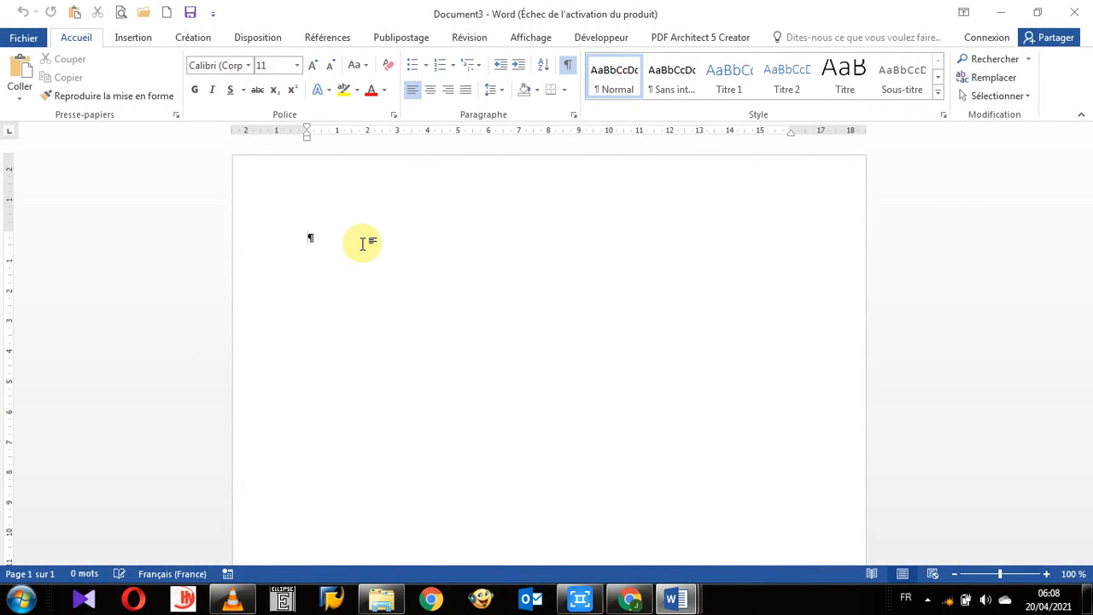
# - Enter "Nom" on the first line of the blank document and "Prénom :" on the line below
pyautogui.write('Nom')
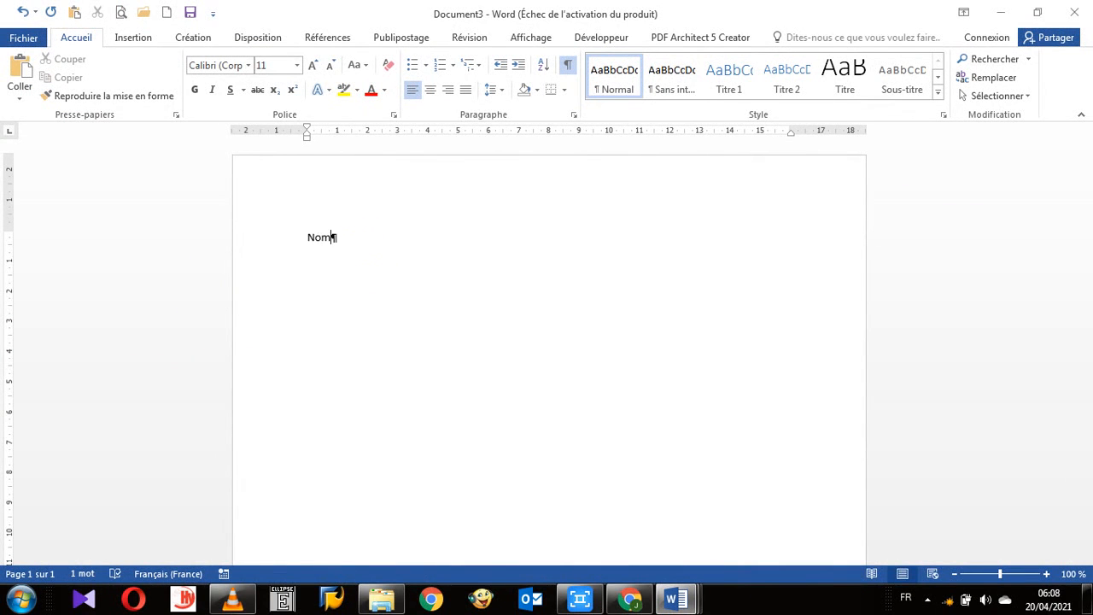
pyautogui.click(304, 238)
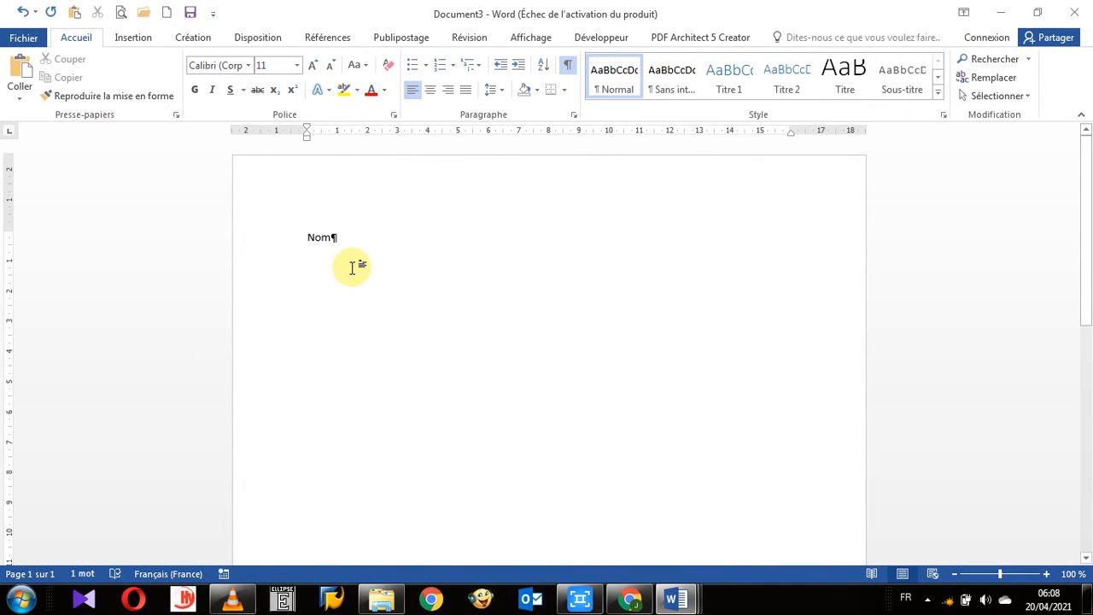
pyautogui.press('Return')
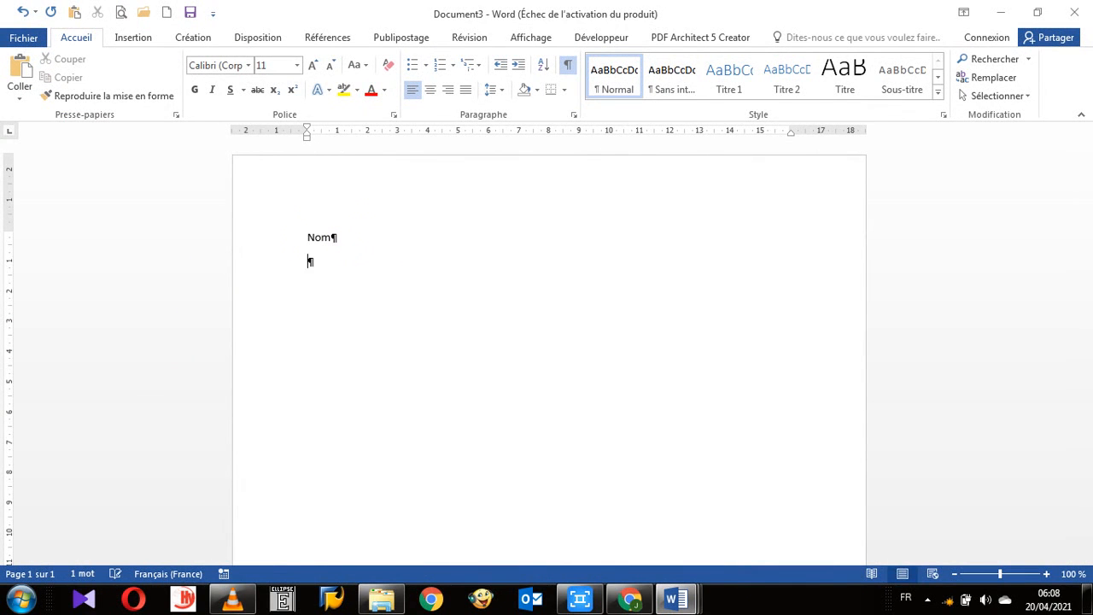
pyautogui.write('prénom')
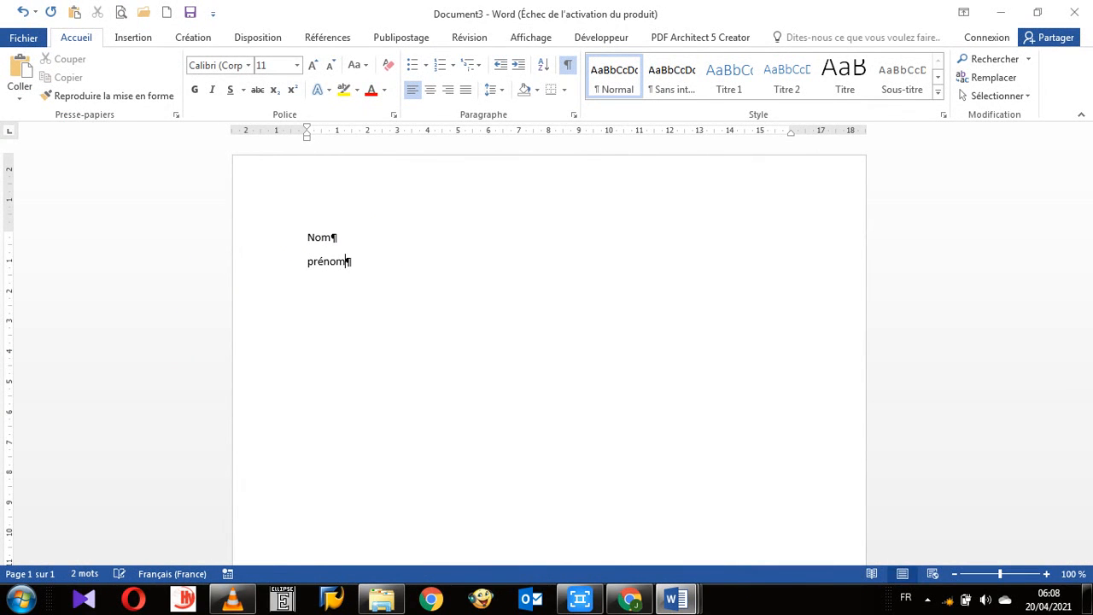
pyautogui.write(' :')
pyautogui.press('Return')
# - Leave an empty line below Prénom and add an "Objet :" line followed by another empty line
pyautogui.press('Return')
pyautogui.write('O')
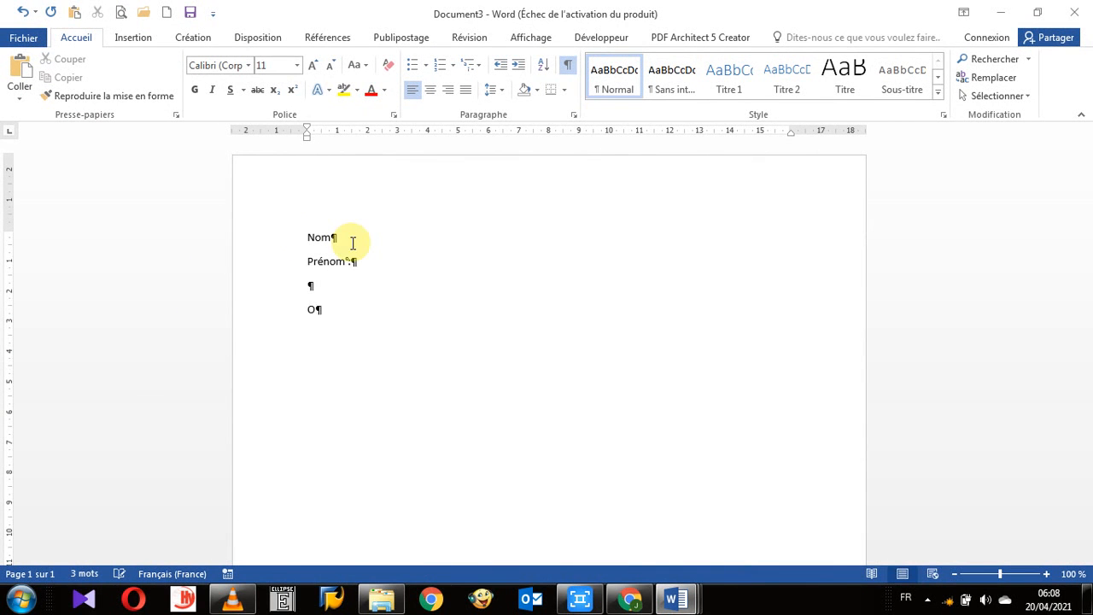
pyautogui.write('bjet')
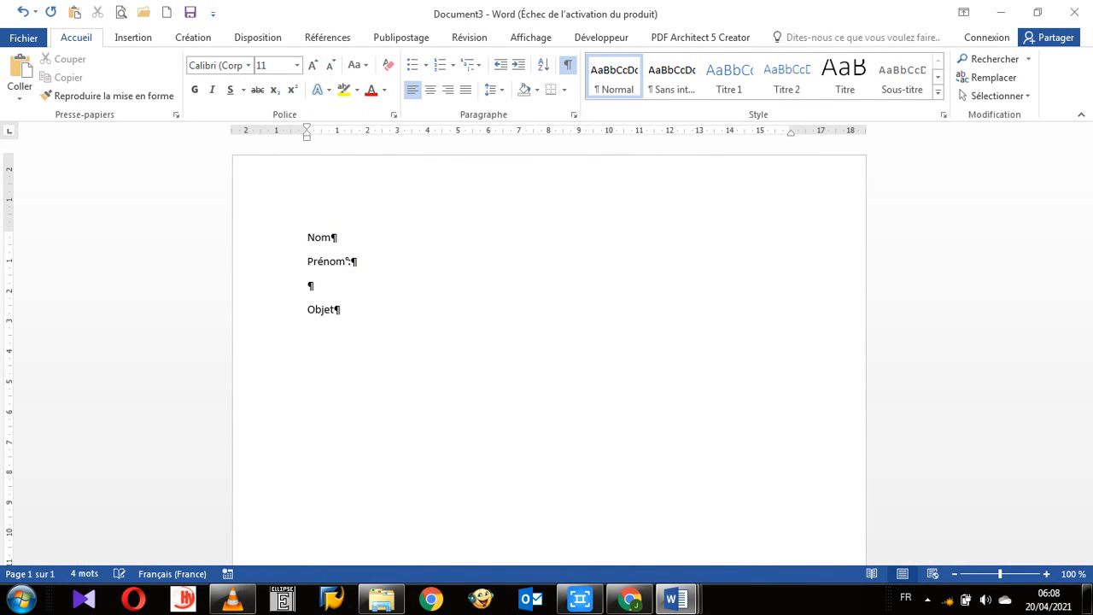
pyautogui.write(' :')
pyautogui.press('Return')
pyautogui.press('Return')
# - Write the salutation "Chez Monsieur xxxx" below the Objet line and start a new paragraph
pyautogui.write('Co')
pyautogui.press('BackSpace')
pyautogui.press('BackSpace')
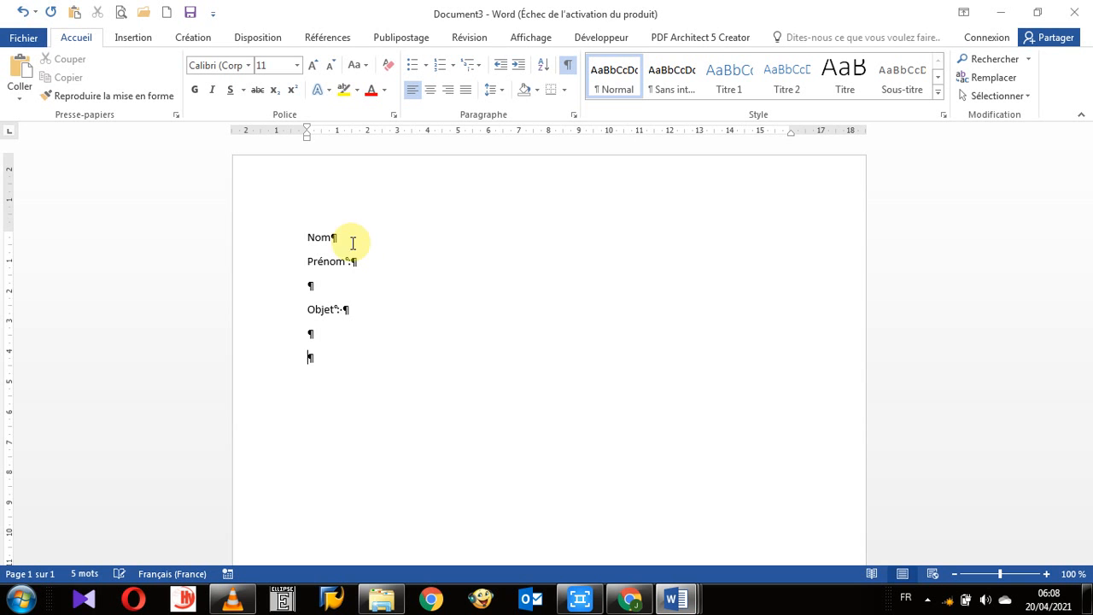
pyautogui.write('Chez ')
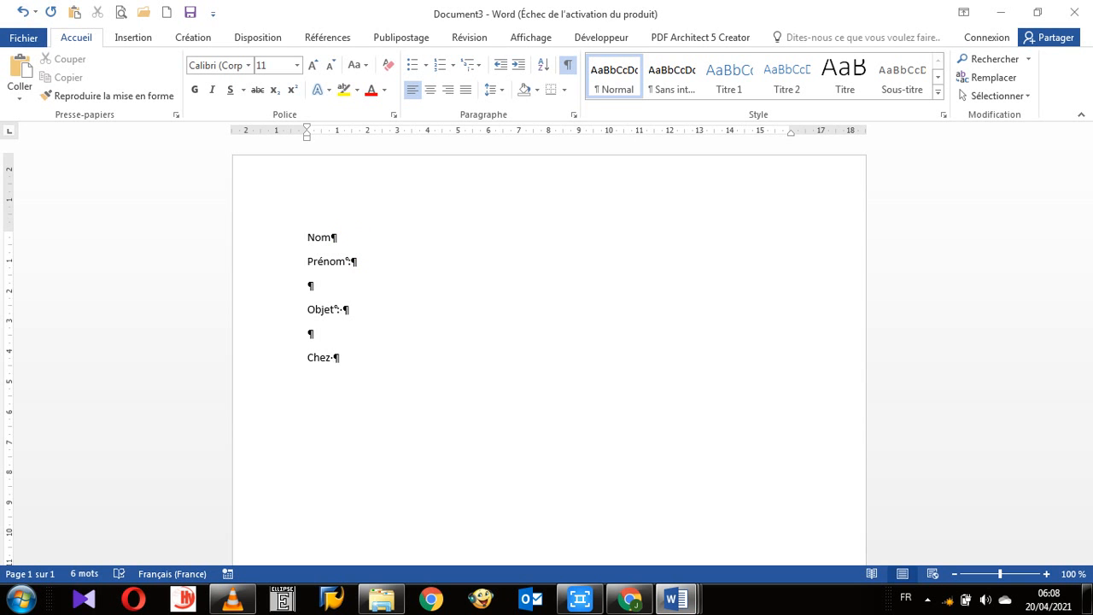
pyautogui.write('Monsieur xxxx')
pyautogui.press('Return')
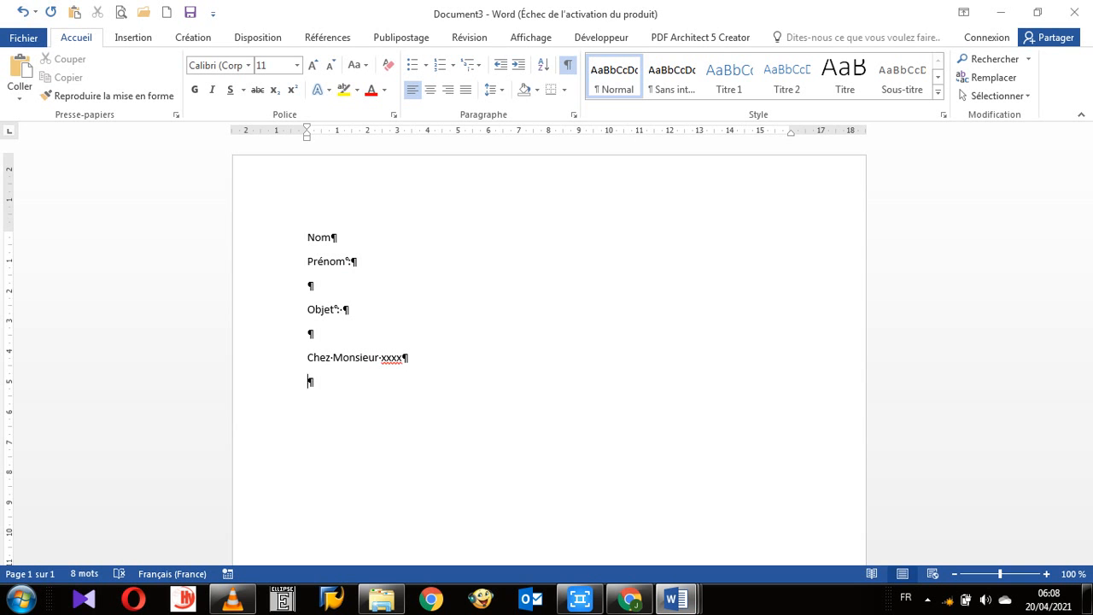
# - Write the body sentence "Bien vouloir recevoir notre offre promotionnelle sur les produits que vous avez demandés." below the salutation
pyautogui.write('Bien vouloir c')
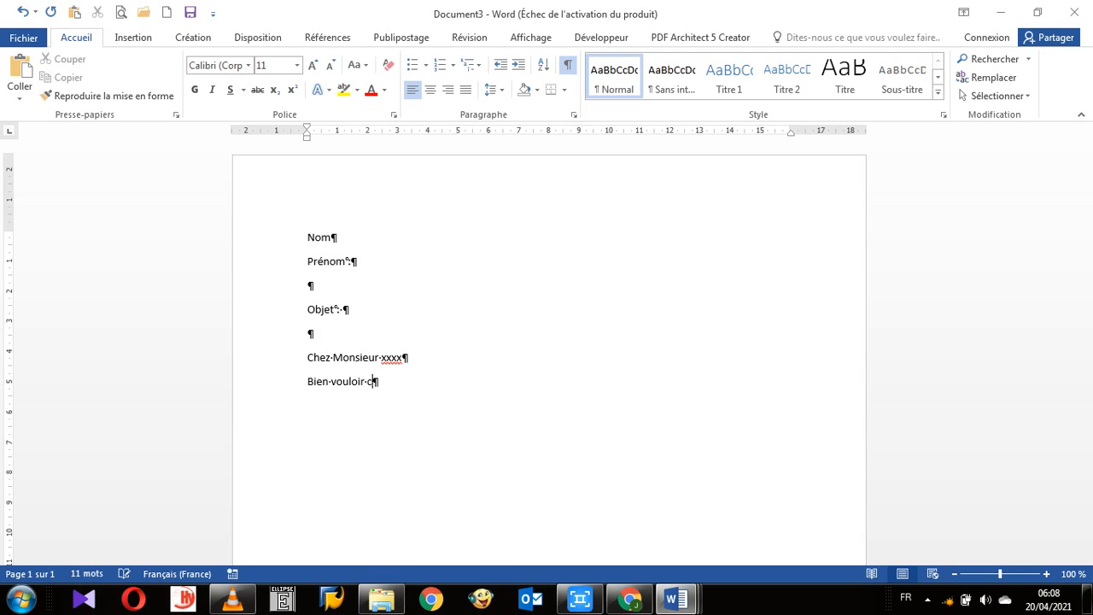
pyautogui.press('BackSpace')
pyautogui.write('recevoir')
pyautogui.write('nos')
pyautogui.press('BackSpace')
pyautogui.write('tre offre p')
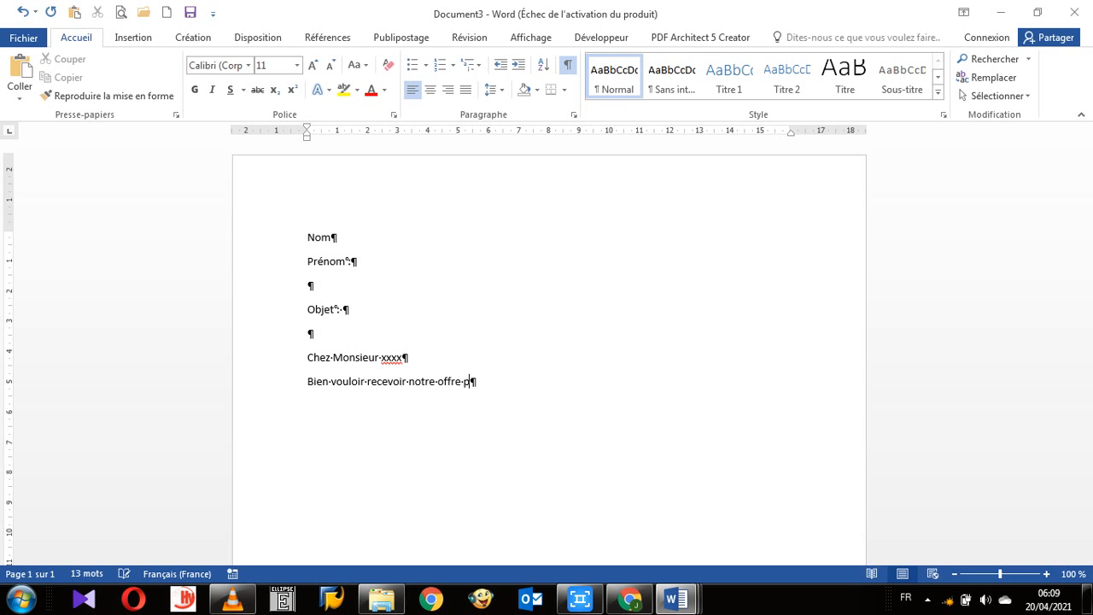
pyautogui.write('romotionnelle sur les')
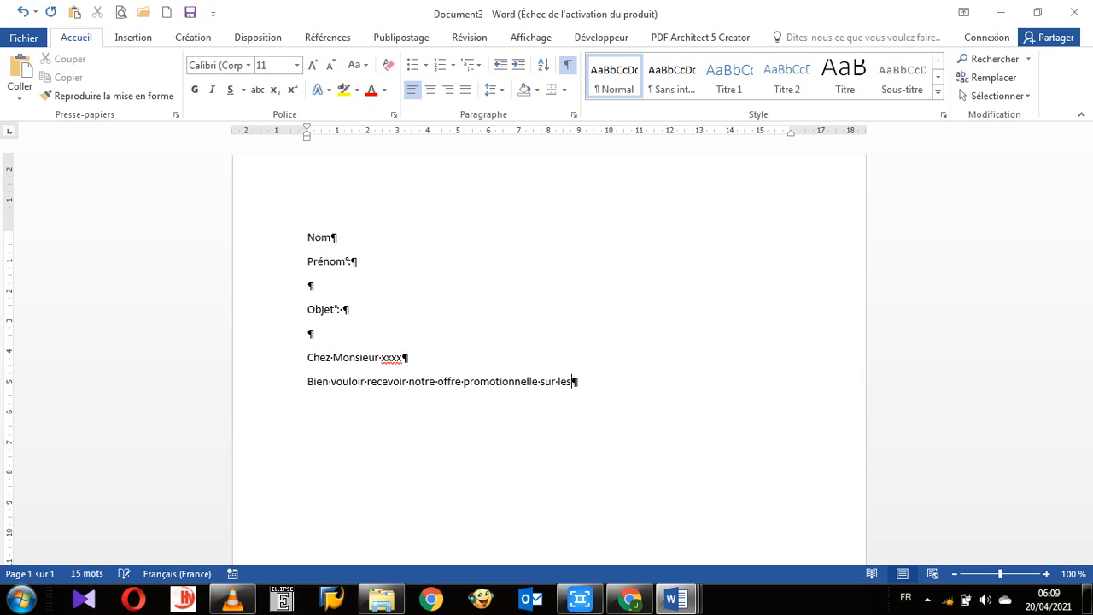
pyautogui.write(' produits que vous avez de')
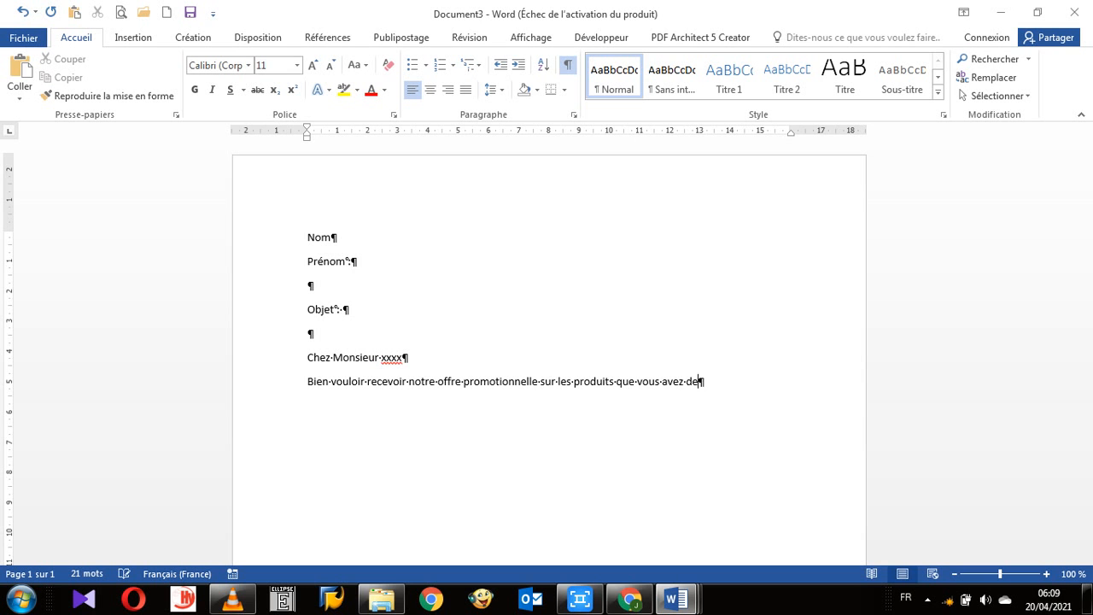
pyautogui.write('mandés.')
# - Leave an empty line after the body sentence and write the closing line "Nous vous remercions"
pyautogui.press('Return')
pyautogui.press('Return')
pyautogui.write('Nous ')
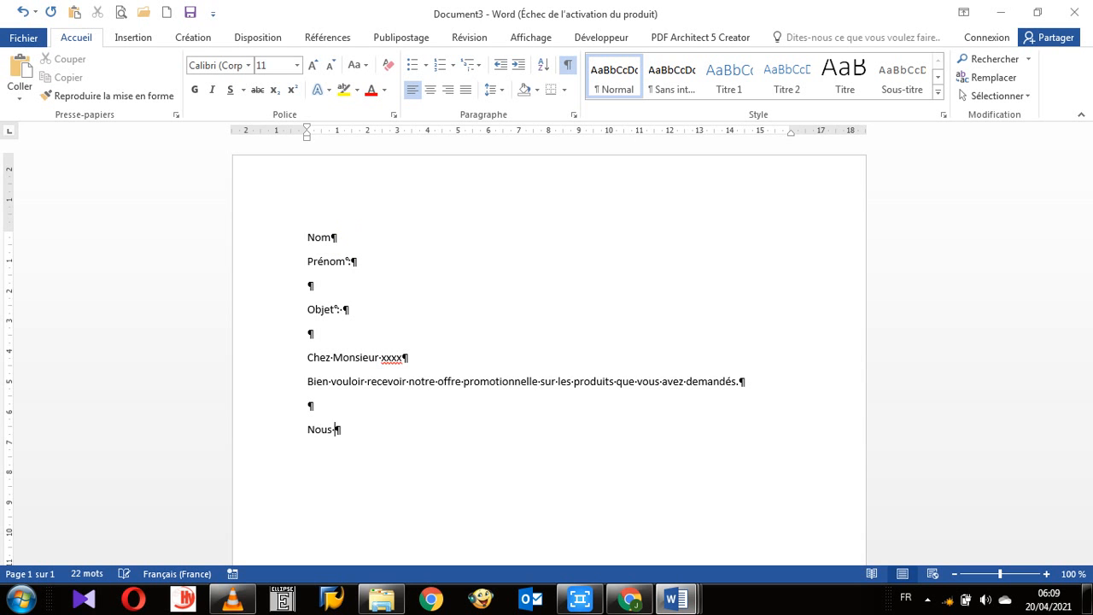
pyautogui.write('vous remercions')
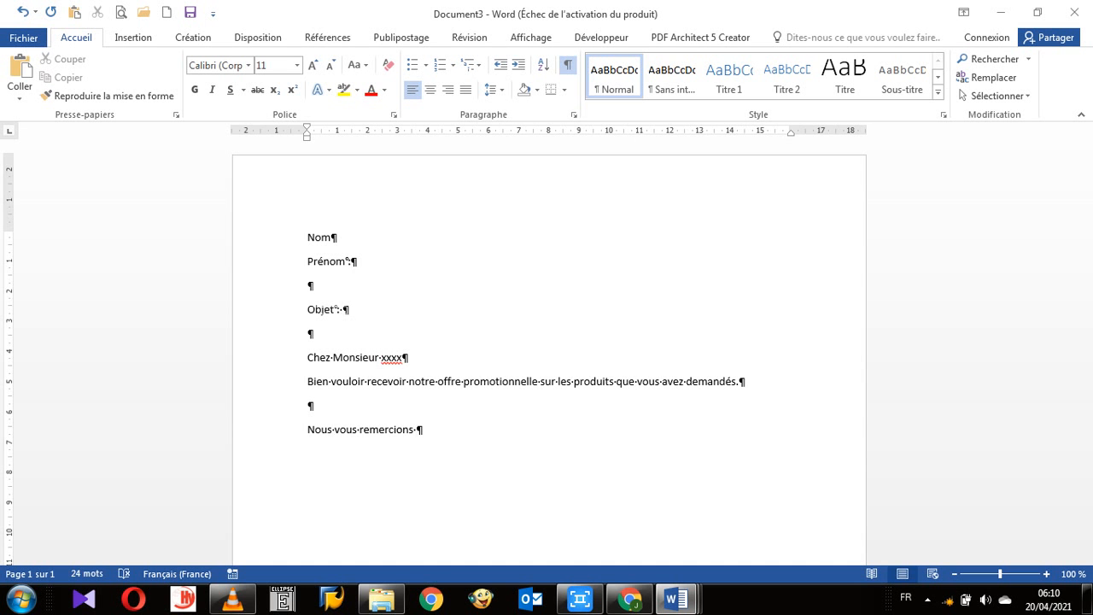
pyautogui.click(427, 261)
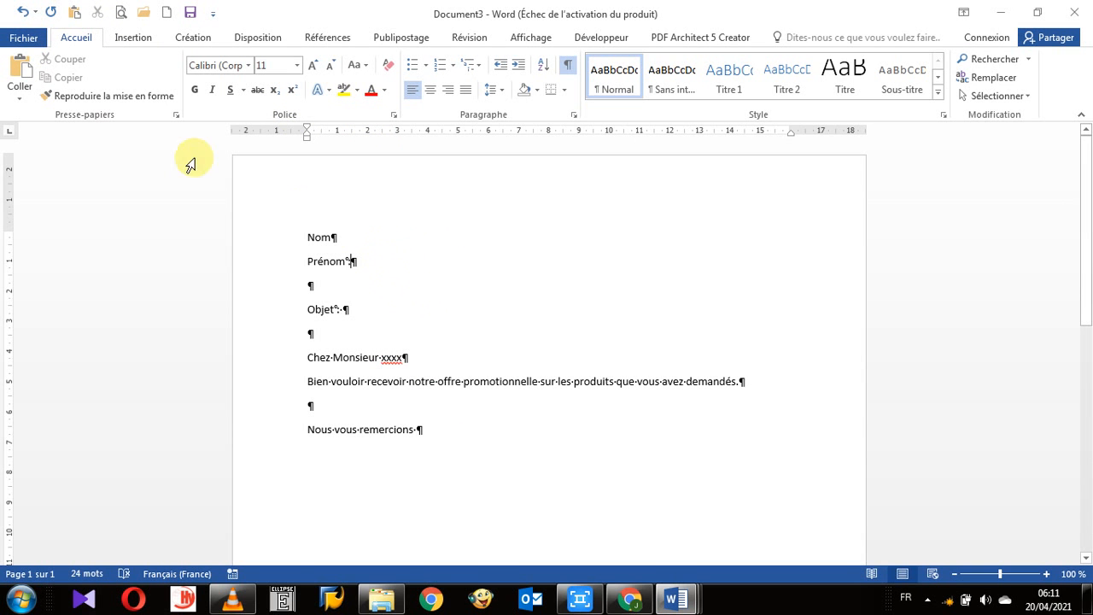
# - Begin saving the document under a new file and set its file type to Modèle Word (*.dotx)
pyautogui.click(17, 38)
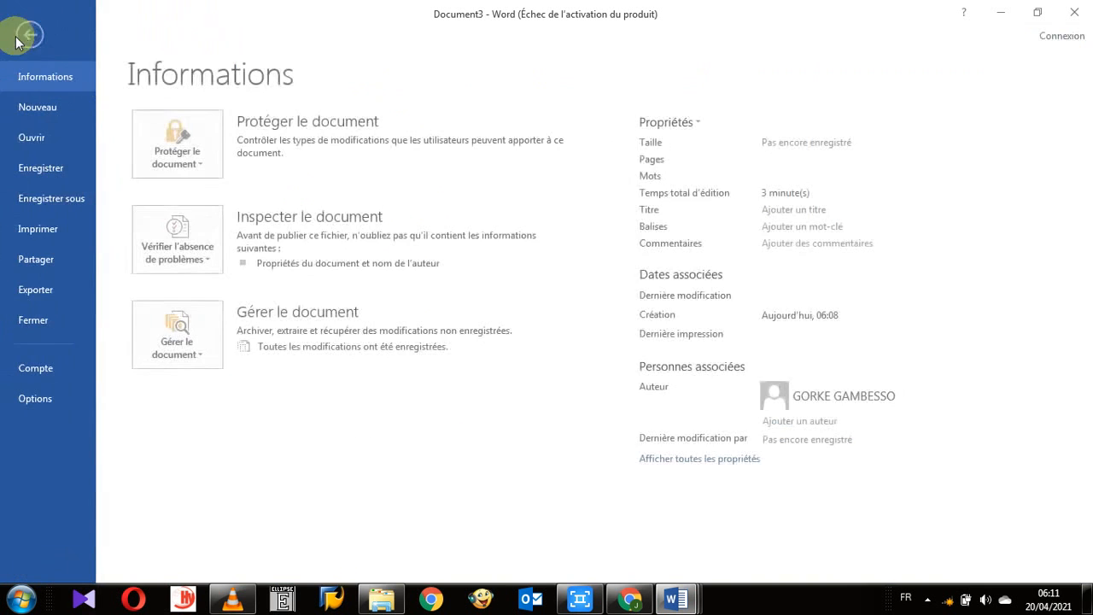
pyautogui.click(61, 205)
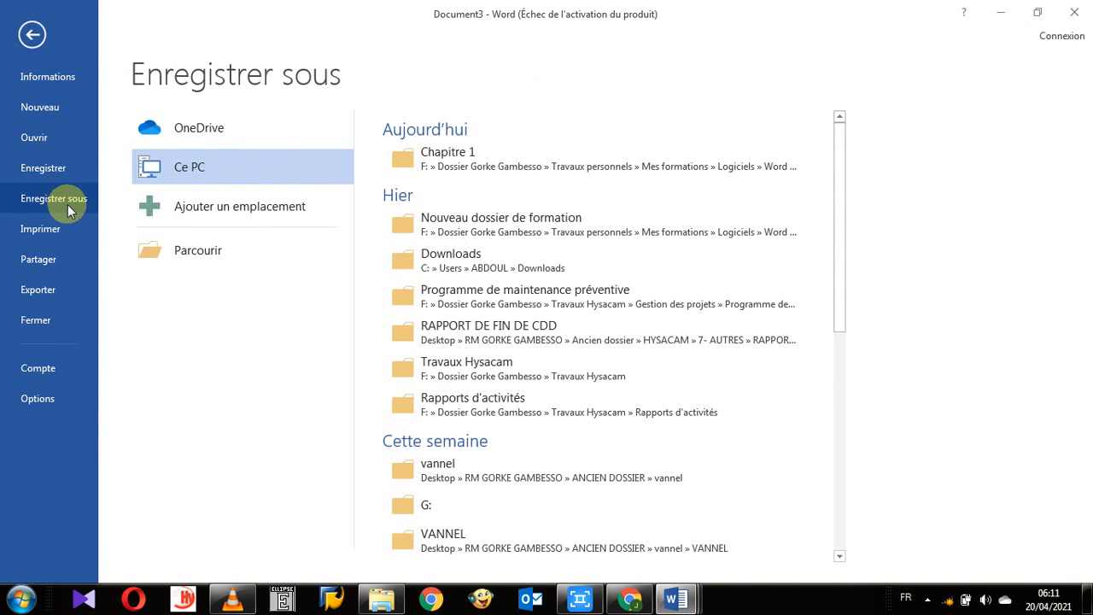
pyautogui.click(441, 162)
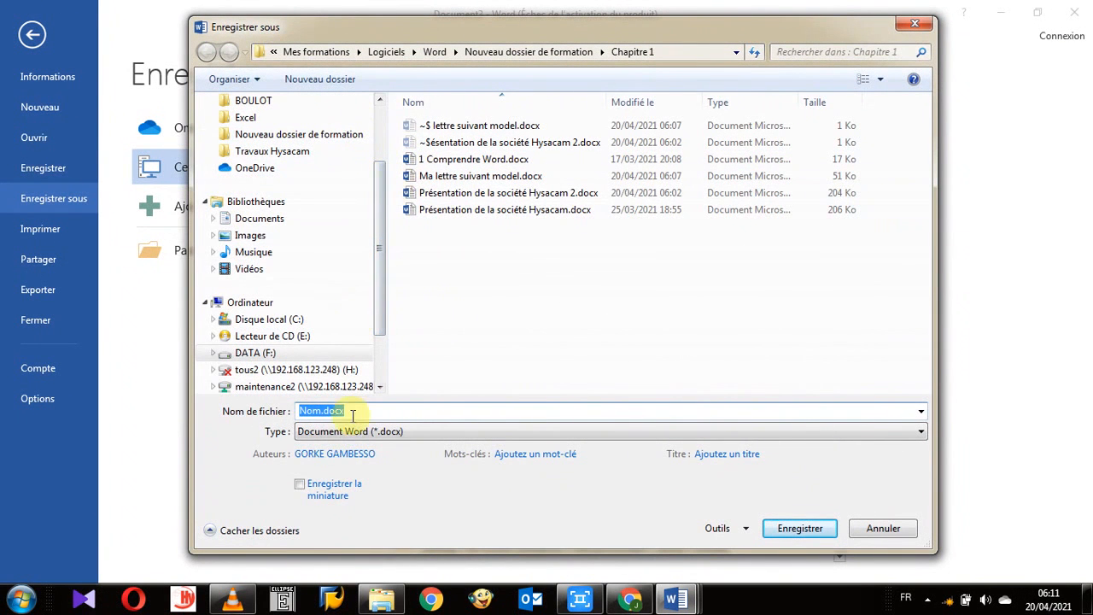
pyautogui.click(922, 432)
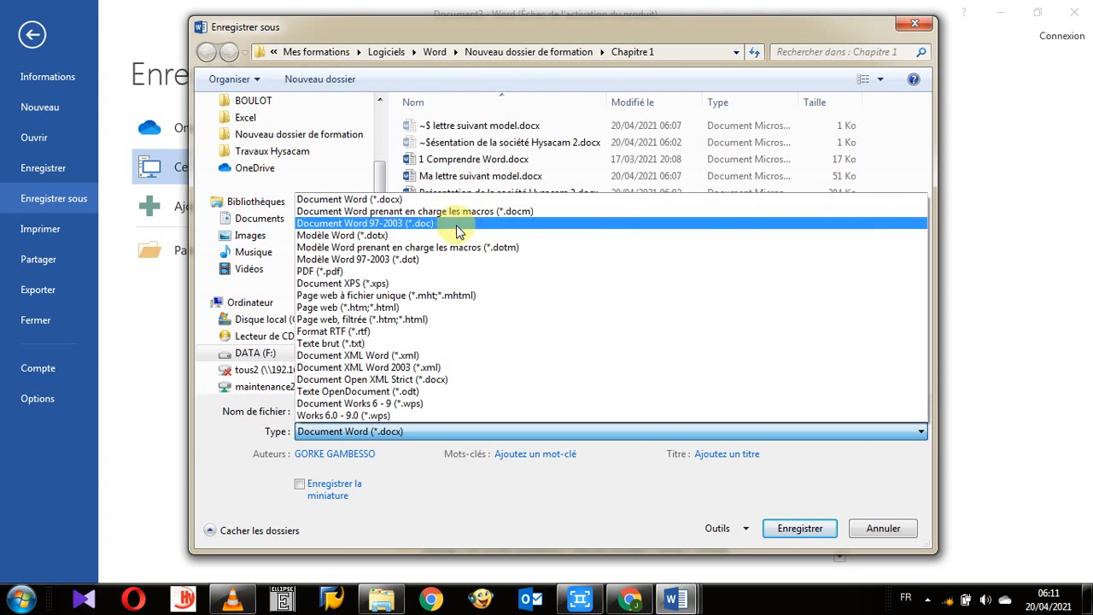
pyautogui.click(351, 236)
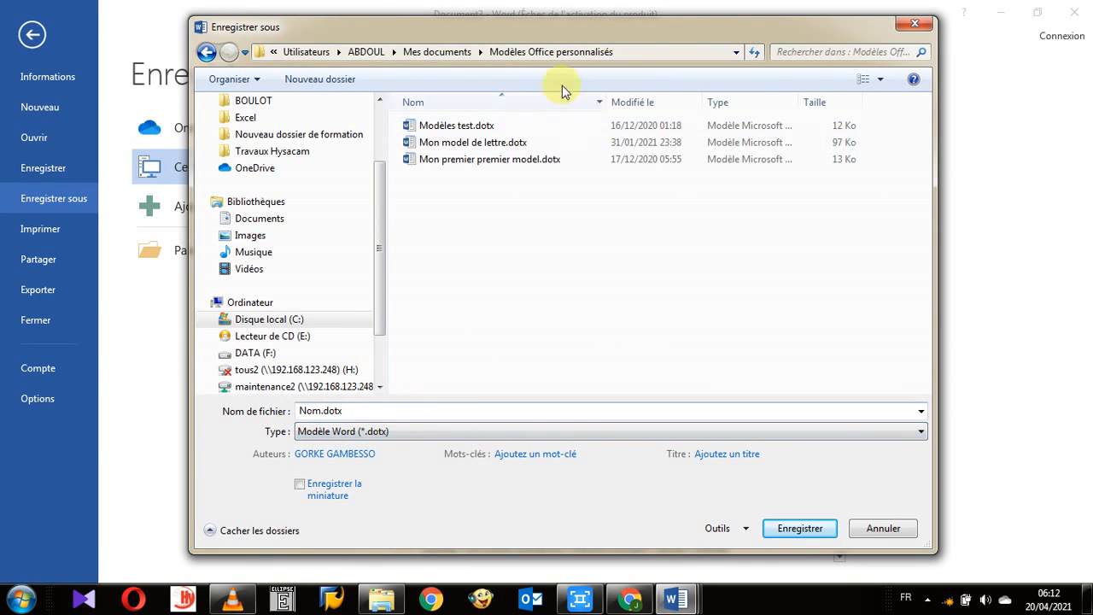
# - Save the template as "Modèles de lettre" in the Modèles Office personnalisés folder and close it
pyautogui.click(559, 55)
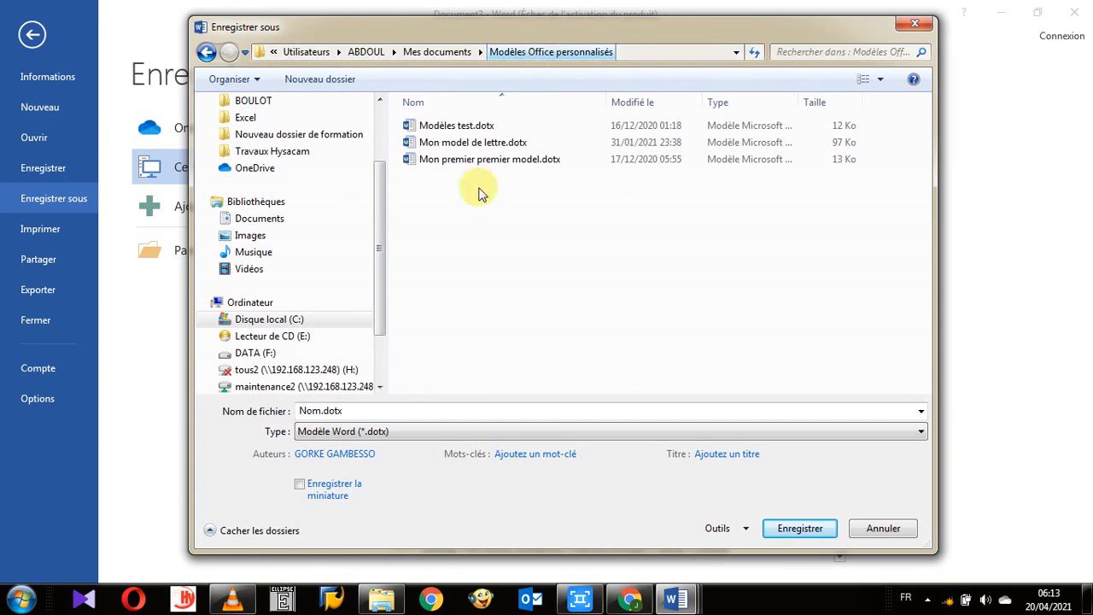
pyautogui.doubleClick(360, 412)
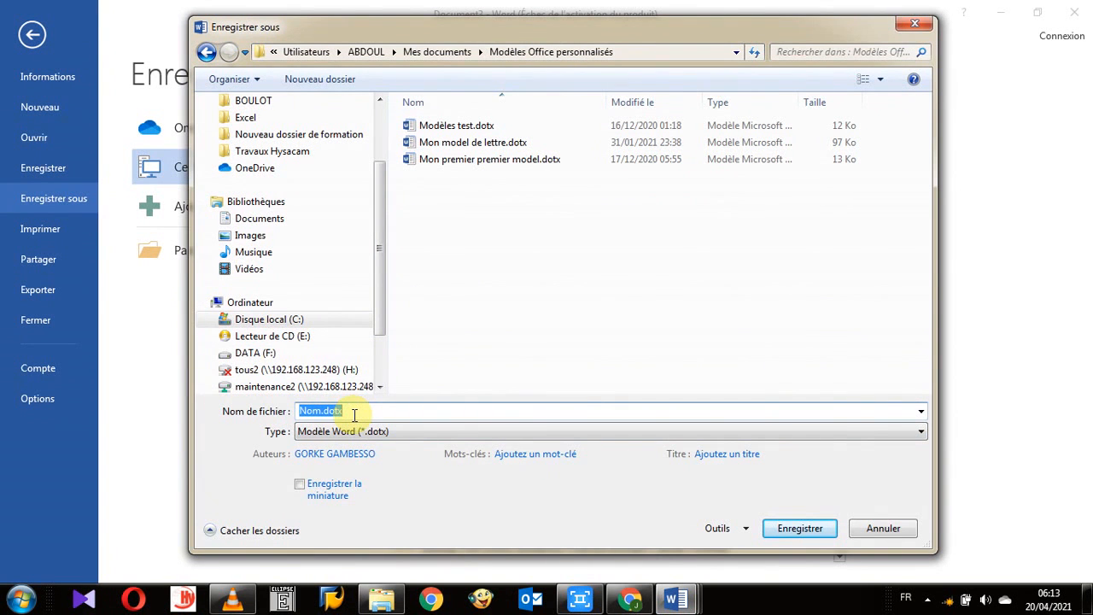
pyautogui.write('M')
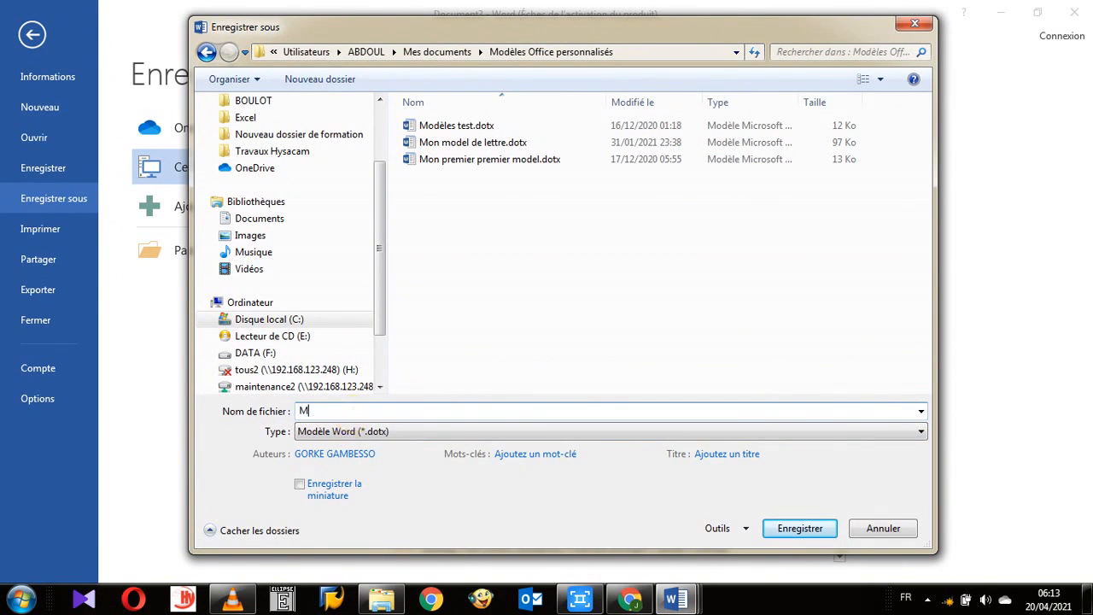
pyautogui.write('ode')
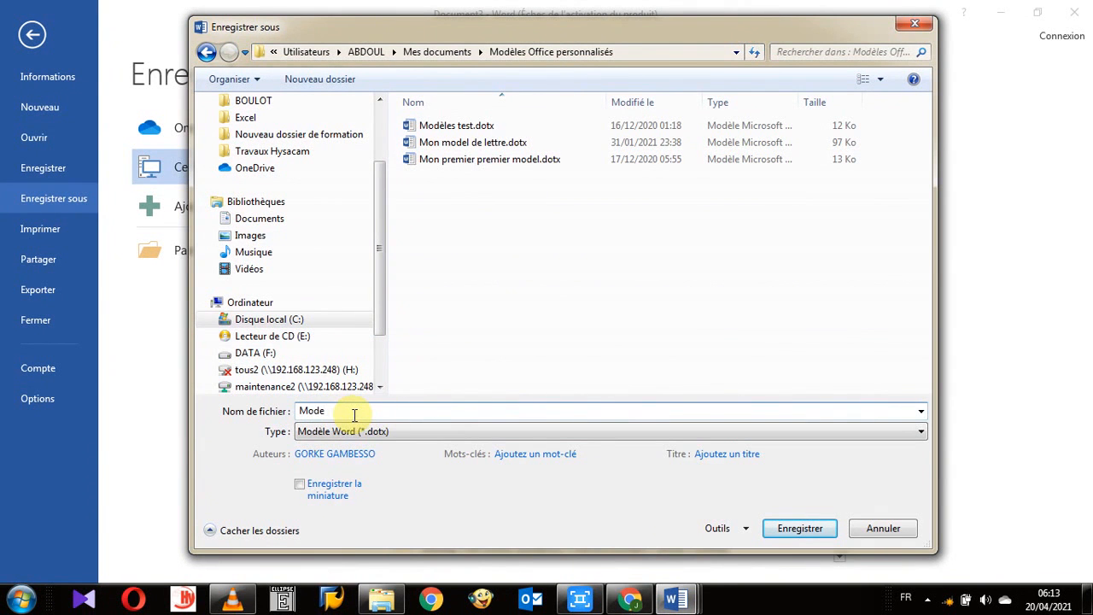
pyautogui.press('BackSpace')
pyautogui.write('è')
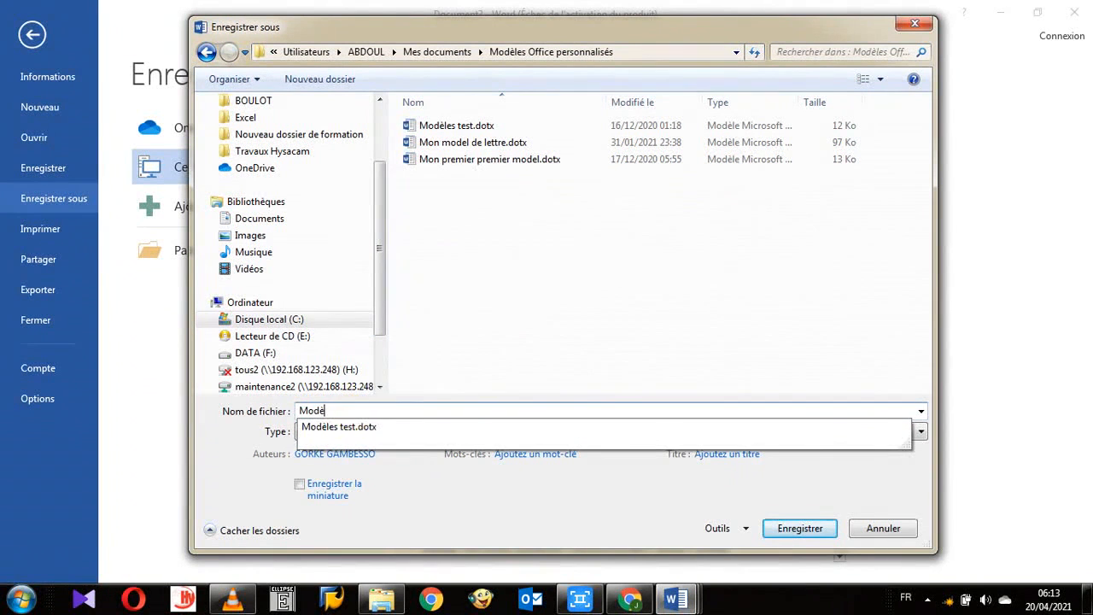
pyautogui.write('les de lettre')
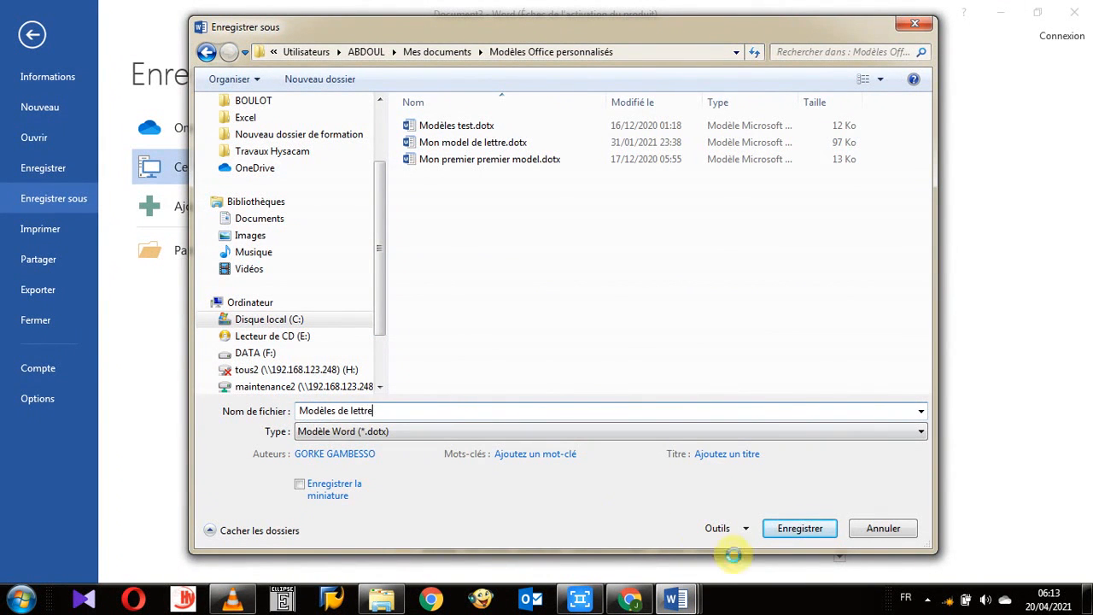
pyautogui.click(799, 527)
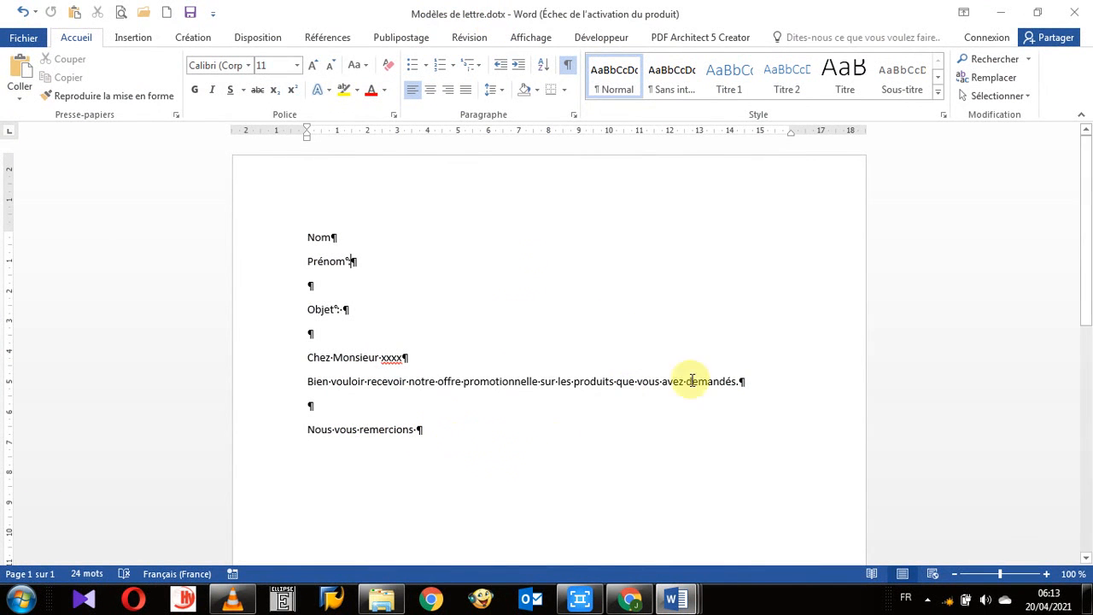
pyautogui.click(1073, 15)
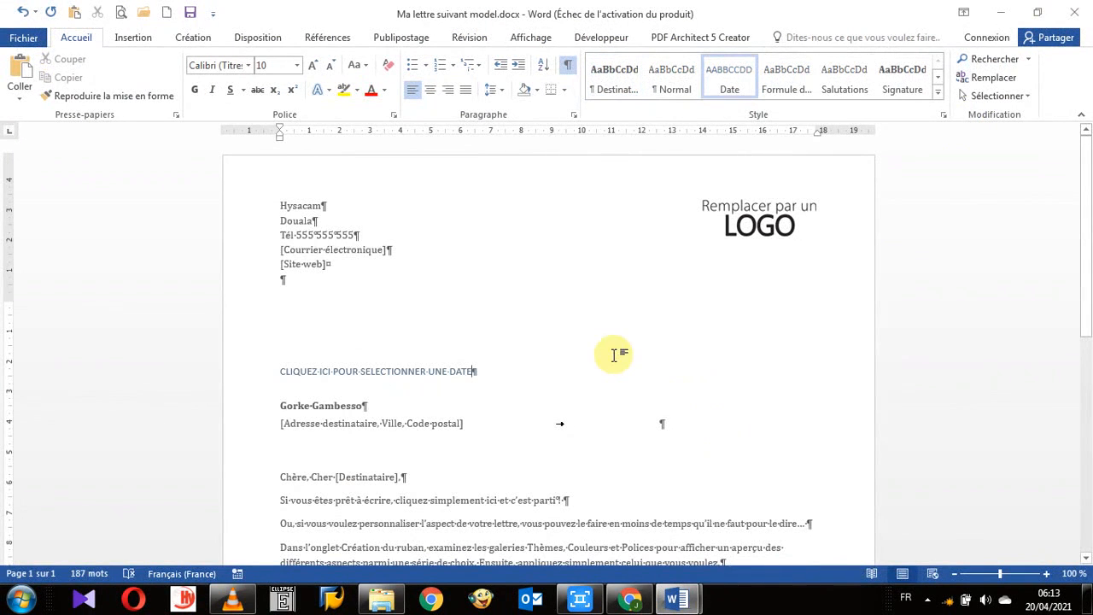
# - Browse the suggested templates available for creating a new document, including the letter, C.V. and report models
pyautogui.click(25, 40)
pyautogui.click(26, 108)
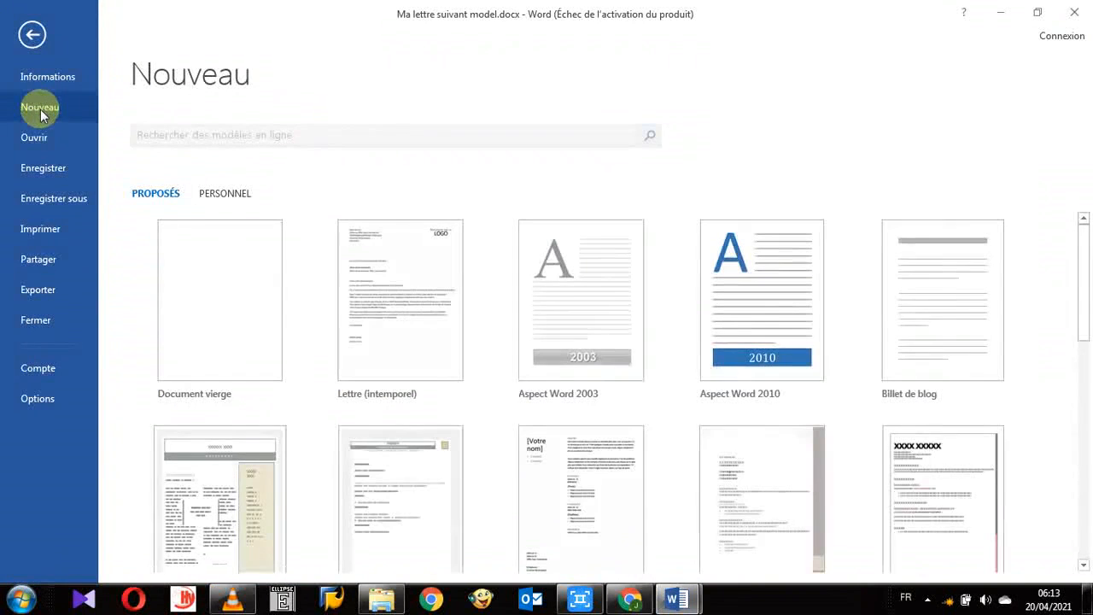
pyautogui.scroll(-3, 568, 459)
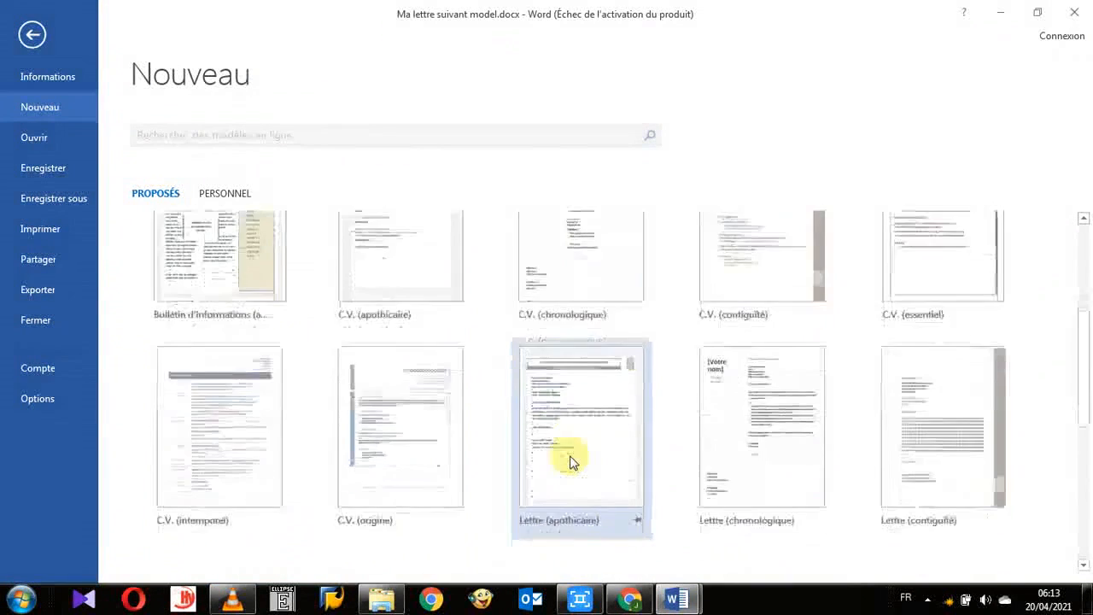
pyautogui.scroll(3, 563, 452)
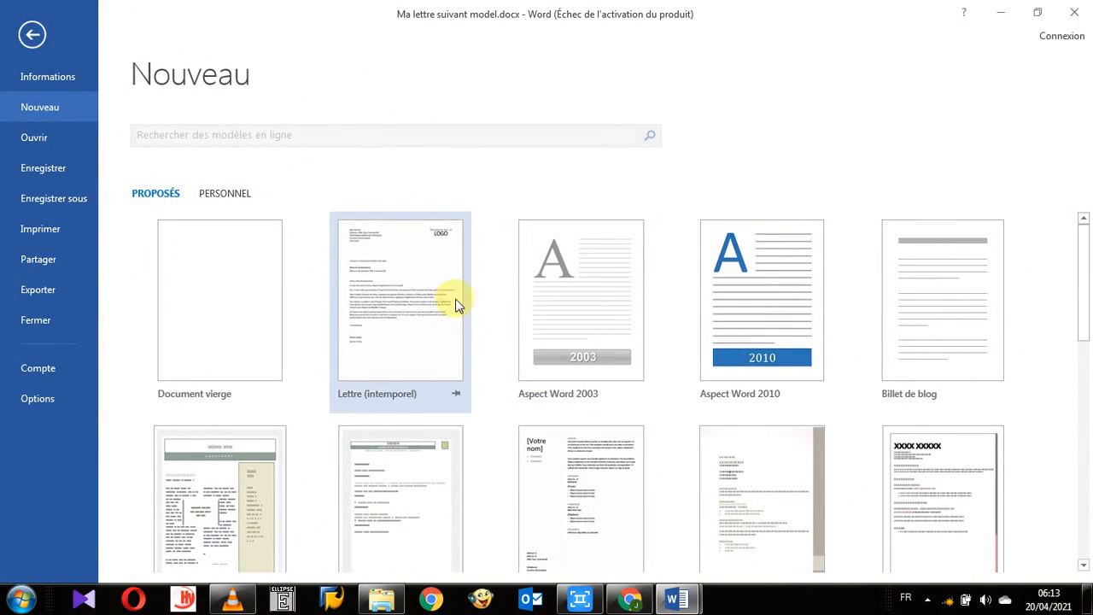
pyautogui.scroll(-10, 550, 445)
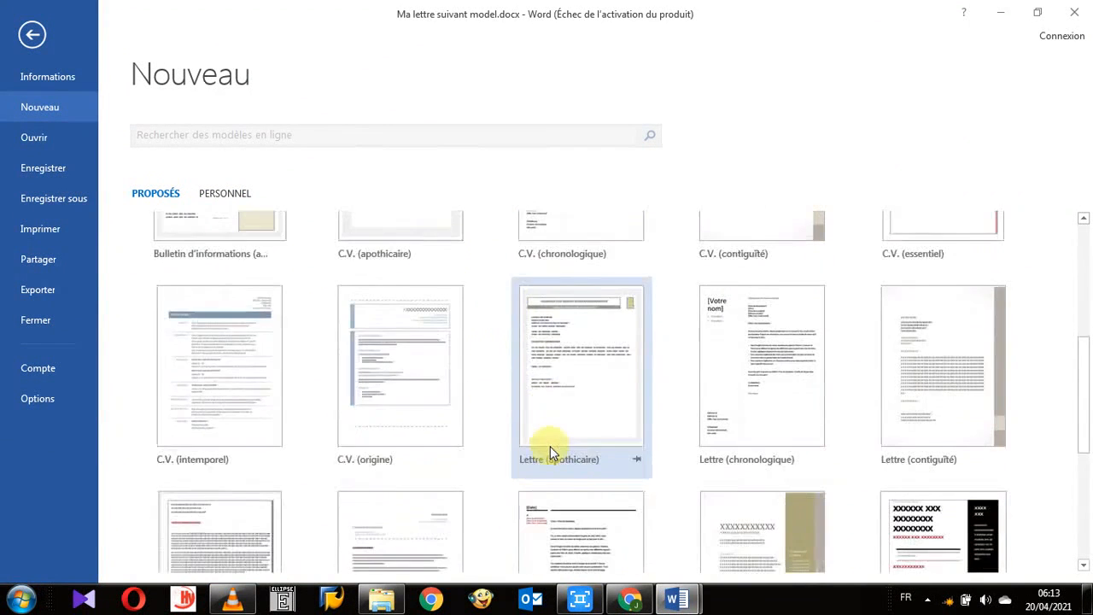
pyautogui.scroll(-3, 550, 445)
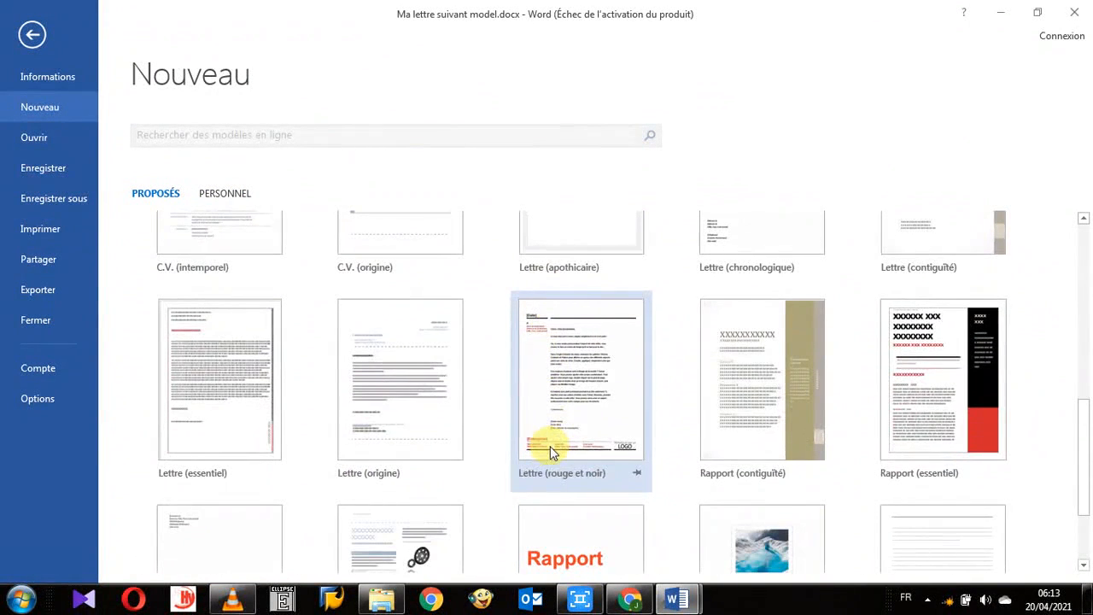
pyautogui.scroll(15, 470, 445)
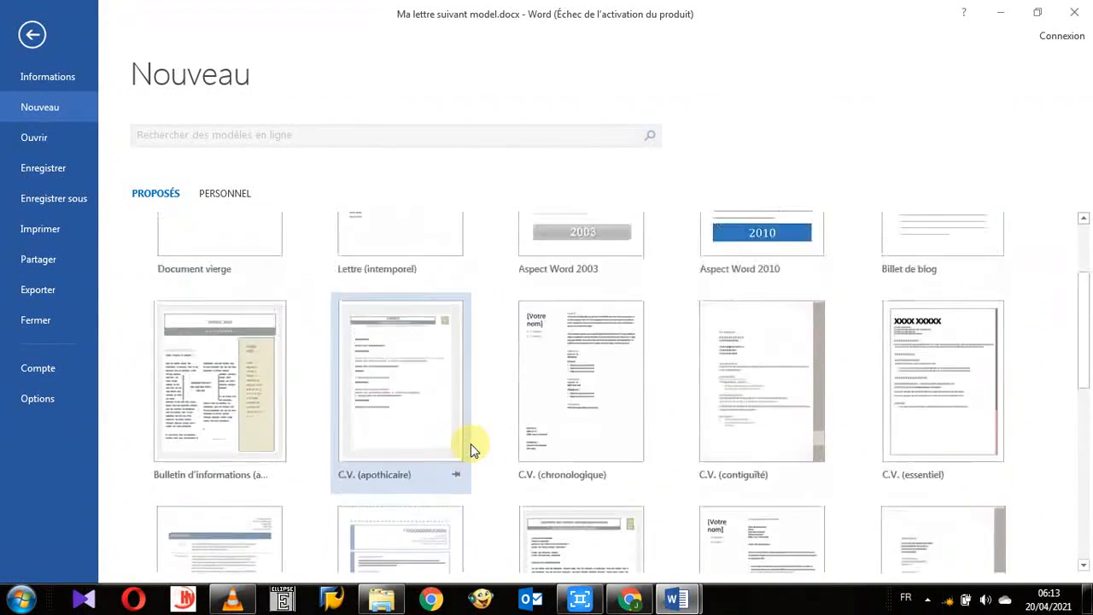
# - Create a document from the personal template "Modèles de lettre" to check its content, and close it
pyautogui.click(228, 195)
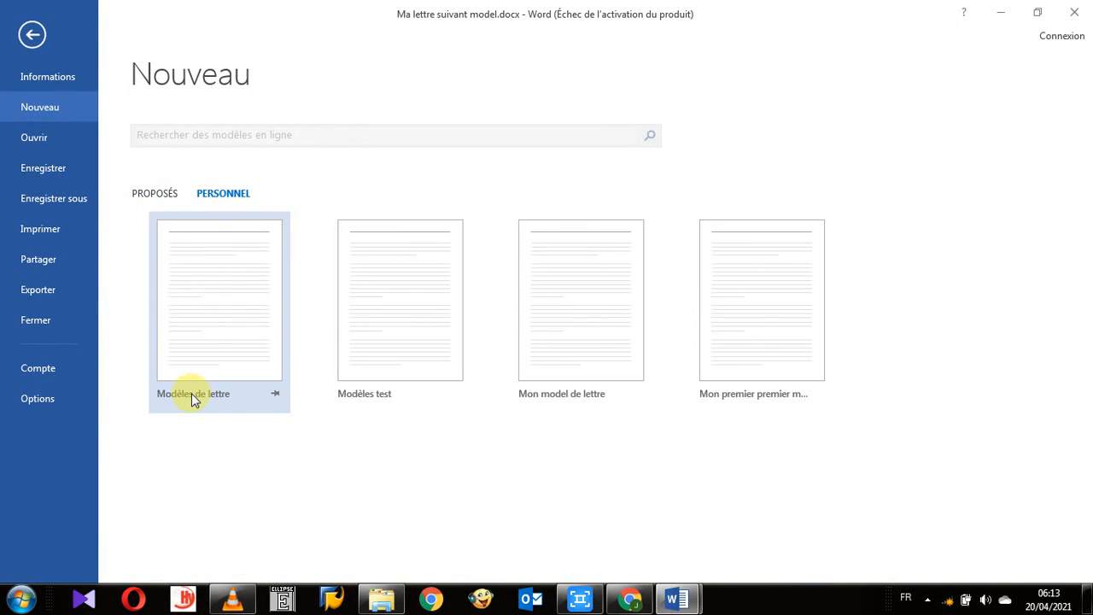
pyautogui.click(227, 334)
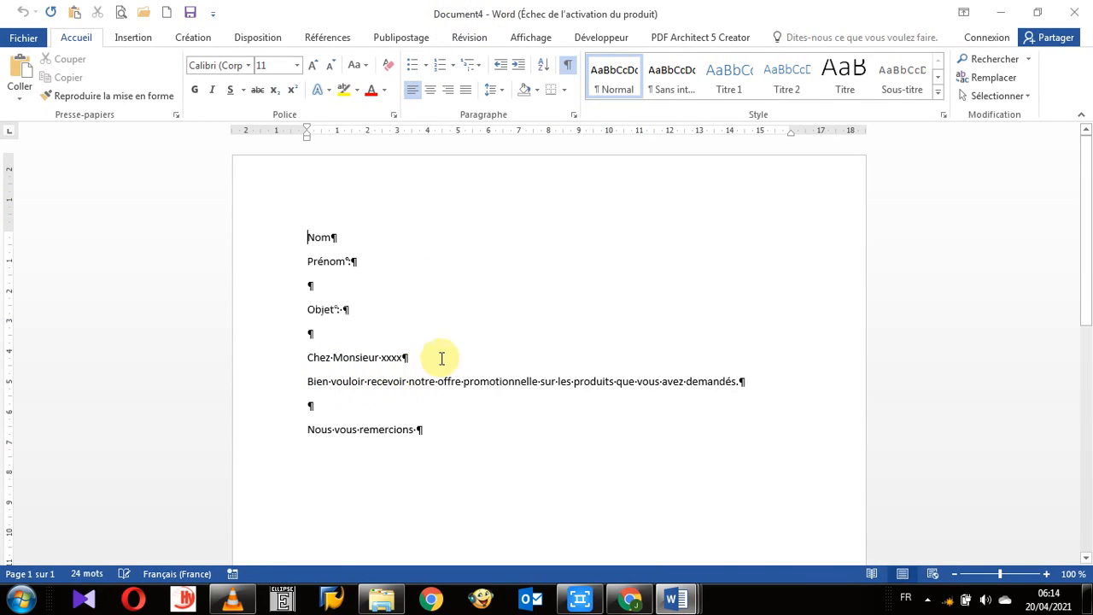
pyautogui.click(1074, 12)
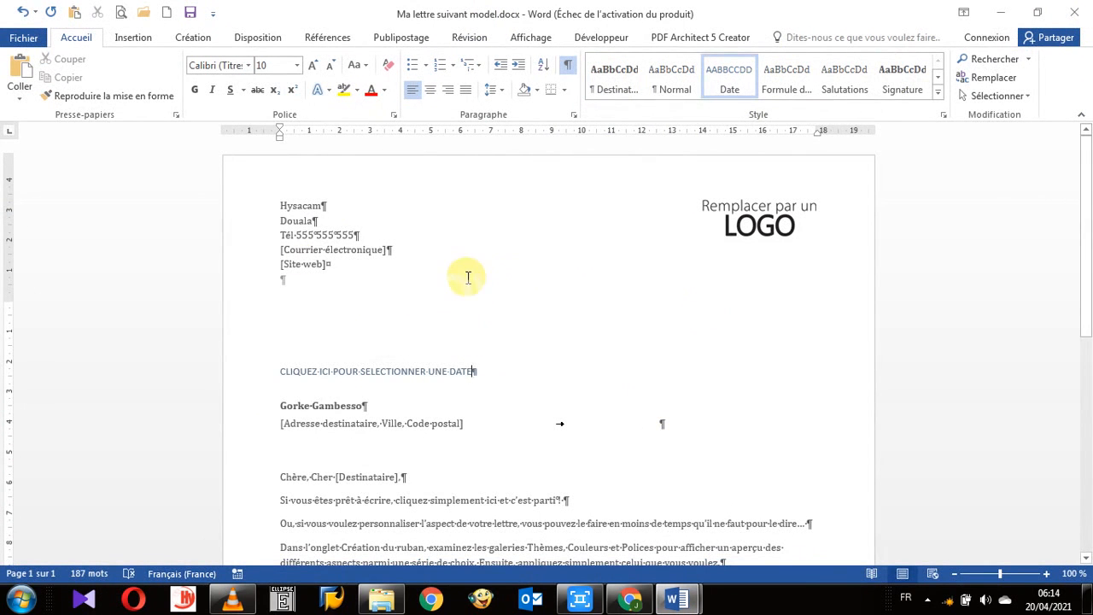
# - Create a new document from the suggested template "Rapport (rouge et noir)"
pyautogui.click(20, 38)
pyautogui.click(47, 115)
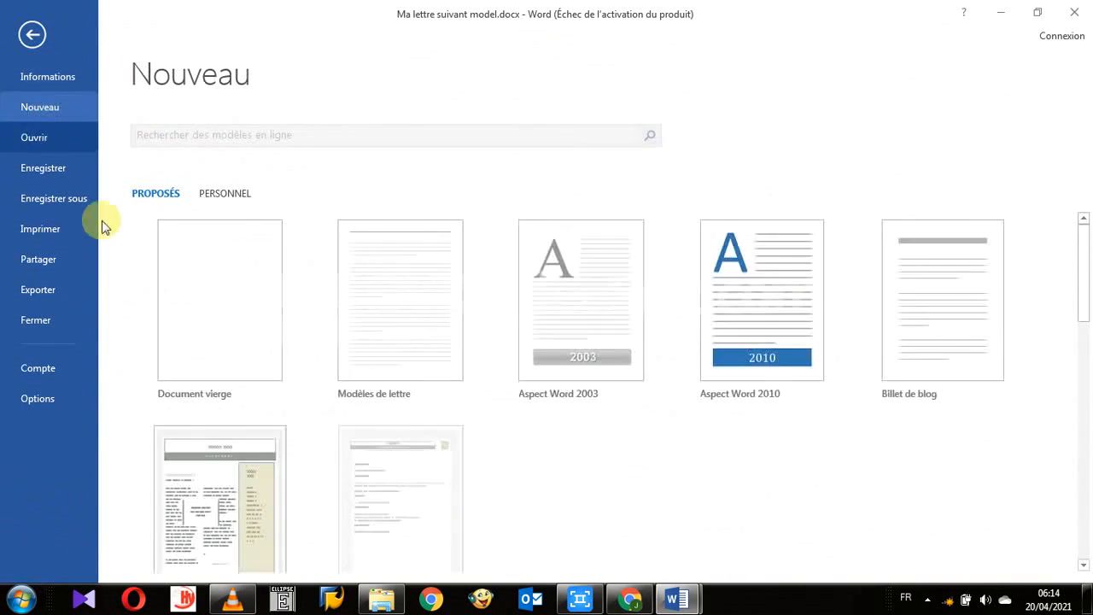
pyautogui.scroll(-2, 341, 410)
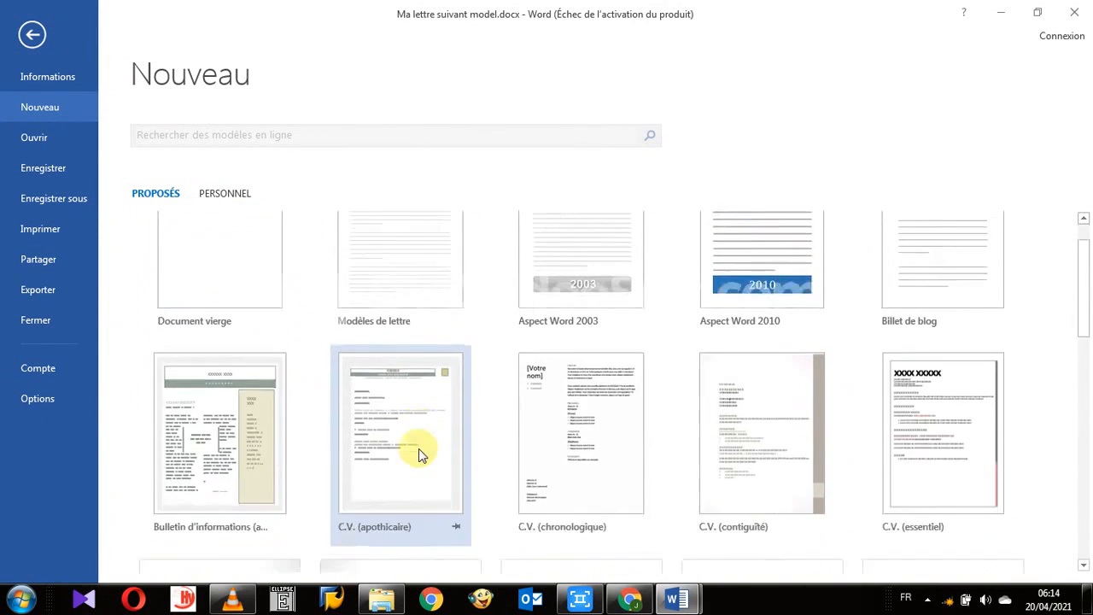
pyautogui.scroll(-2, 367, 459)
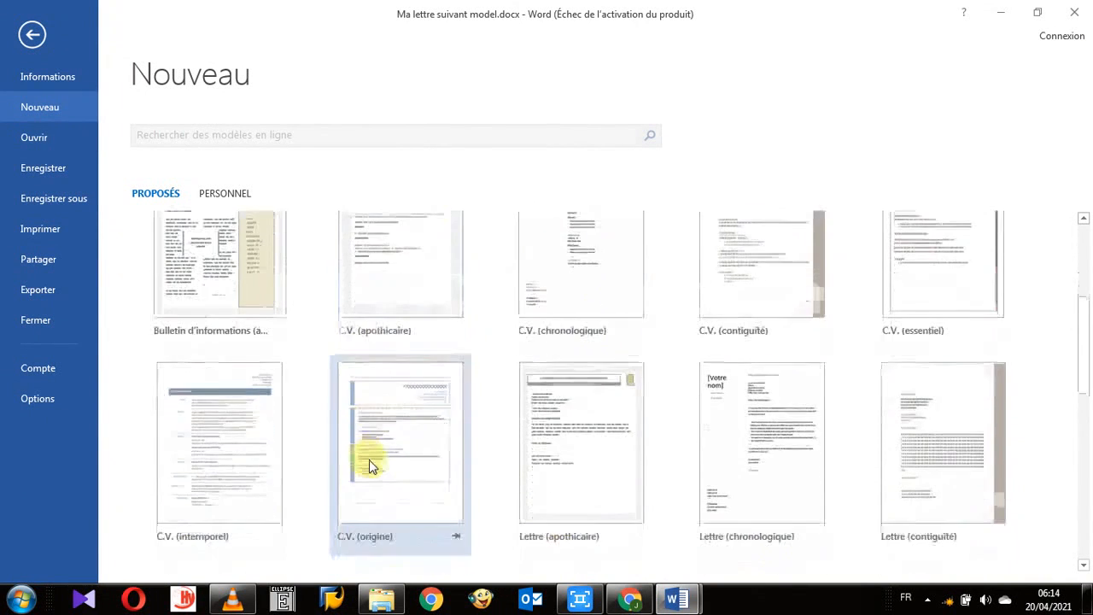
pyautogui.scroll(-2, 369, 459)
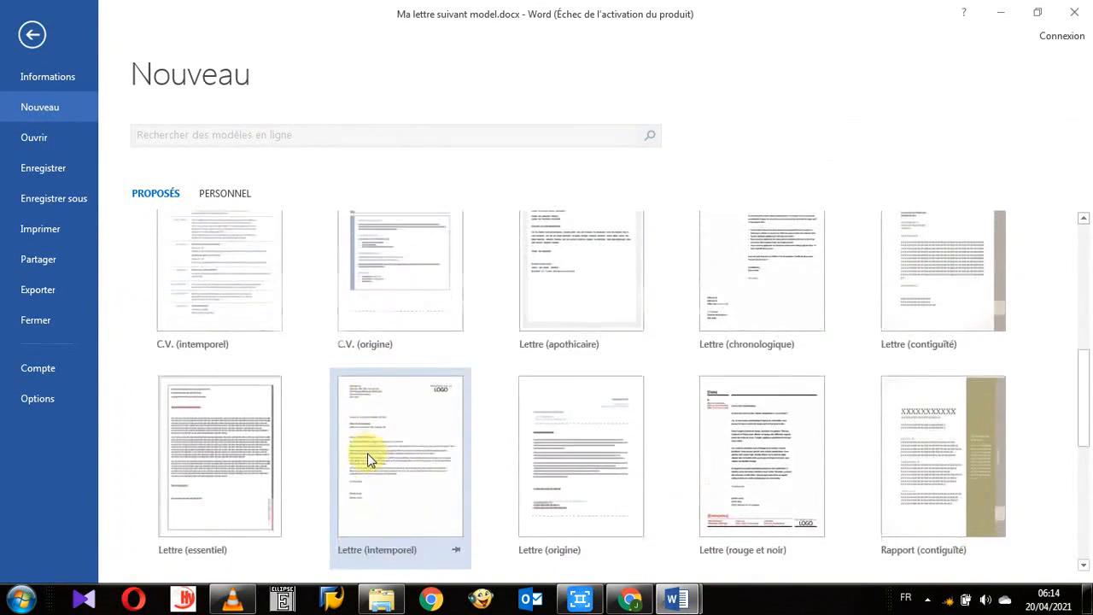
pyautogui.scroll(-2, 367, 459)
pyautogui.scroll(-2, 692, 397)
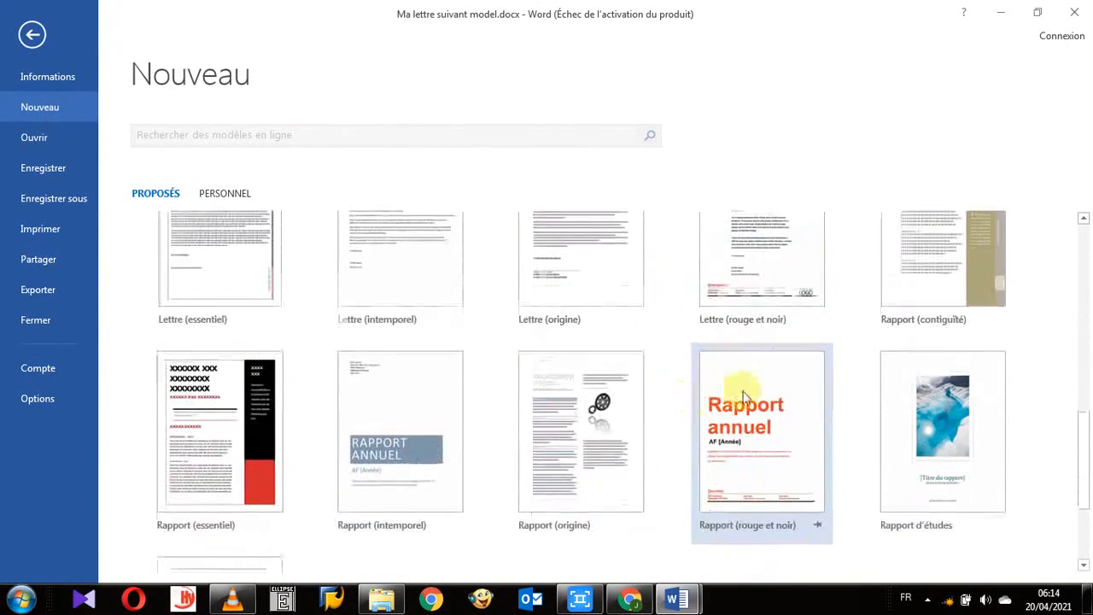
pyautogui.doubleClick(768, 390)
# - Look through the pages of the annual report, return to its cover page and hide the formatting marks
pyautogui.scroll(-20, 550, 377)
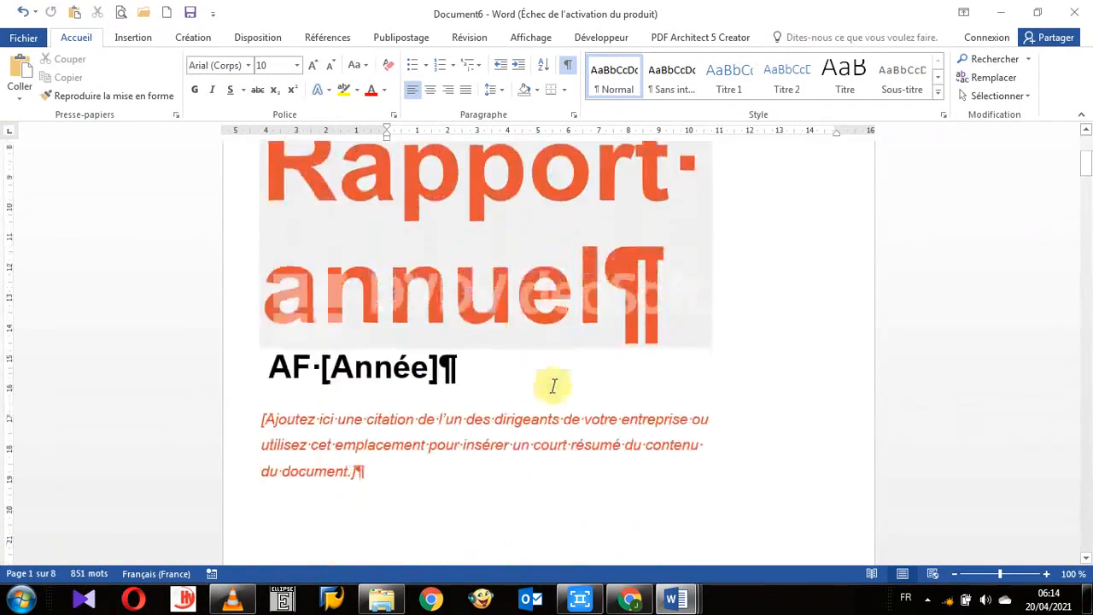
pyautogui.scroll(-20, 554, 386)
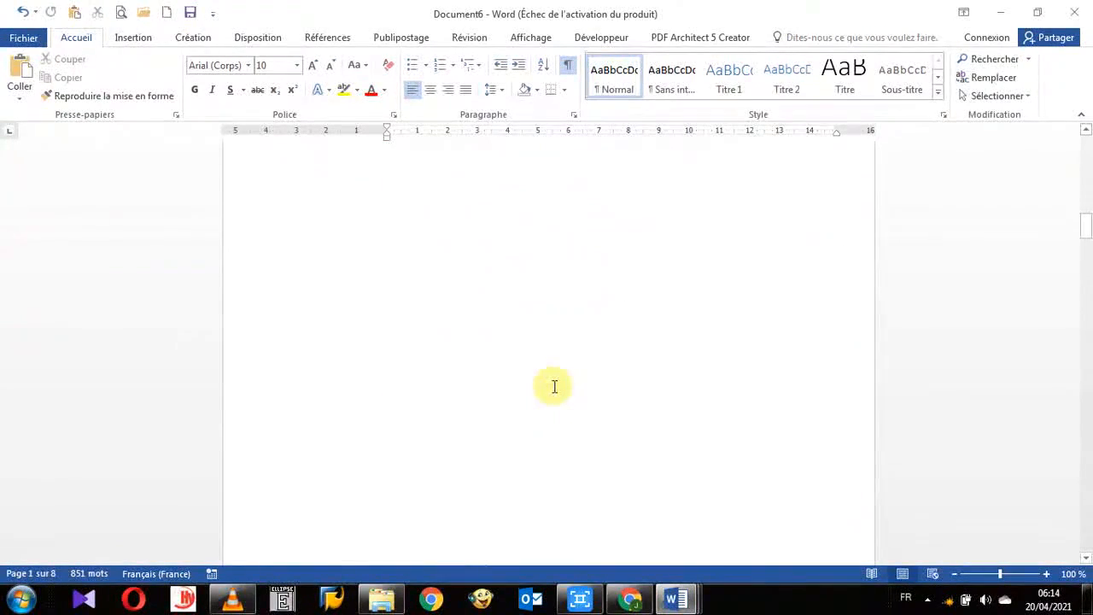
pyautogui.scroll(-20, 553, 387)
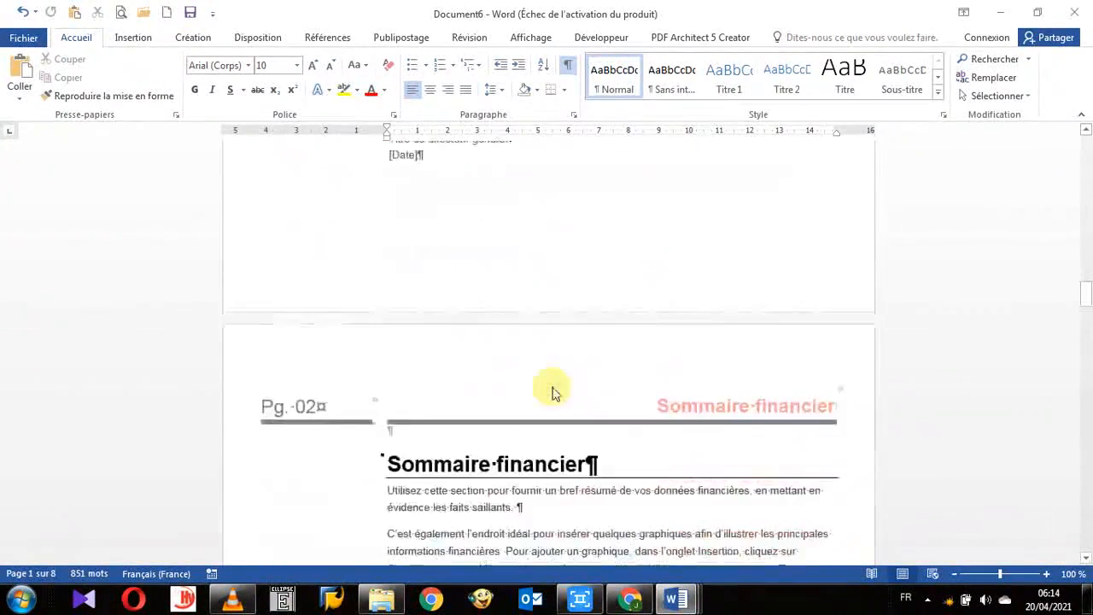
pyautogui.scroll(20, 553, 386)
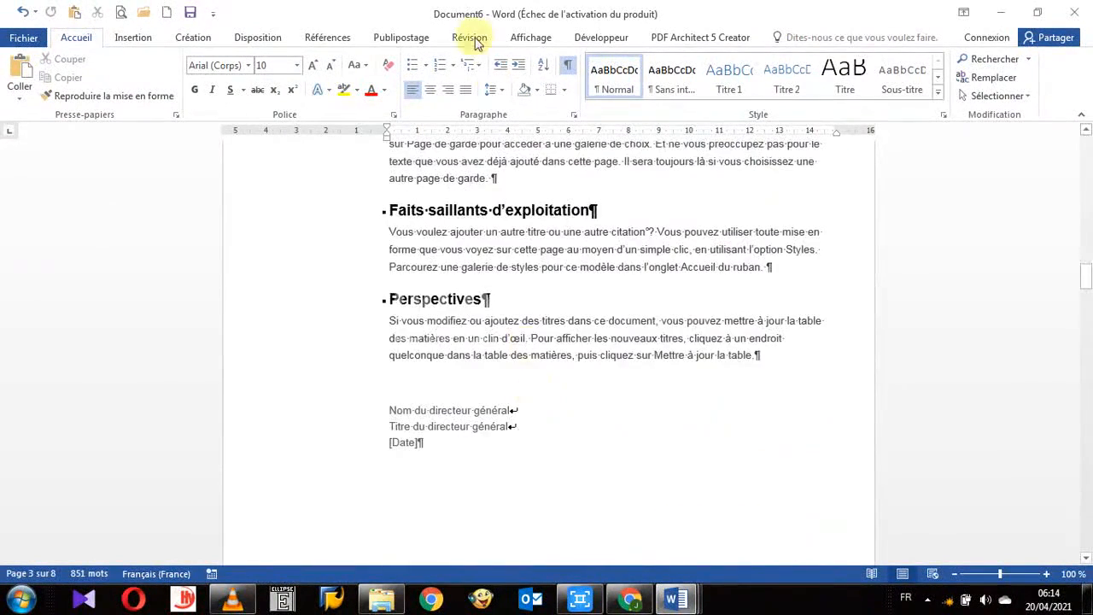
pyautogui.scroll(4, 544, 245)
pyautogui.scroll(10, 544, 245)
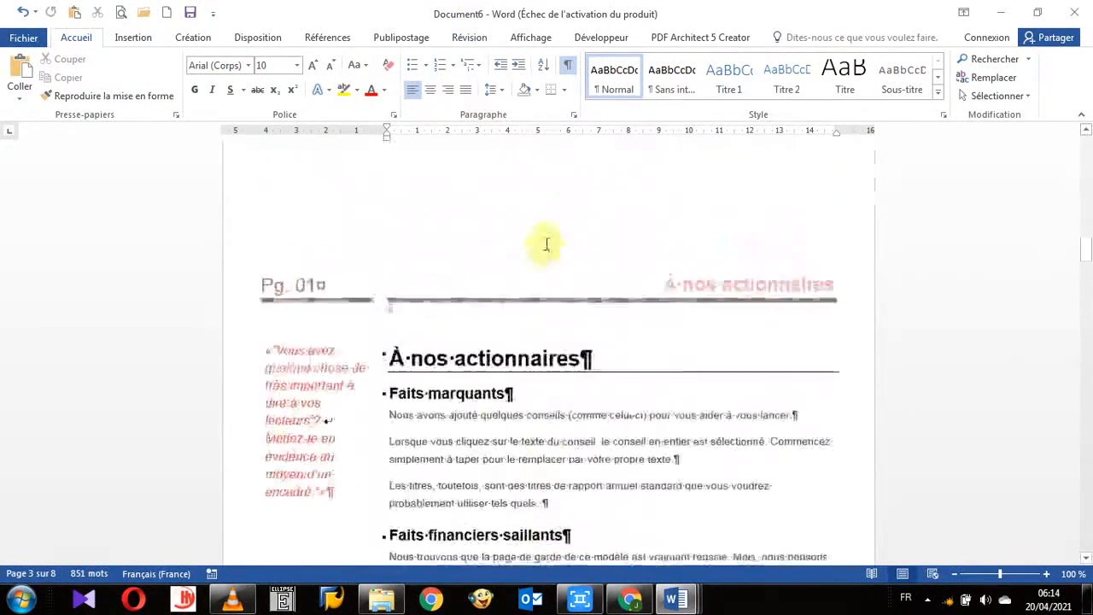
pyautogui.scroll(15, 546, 250)
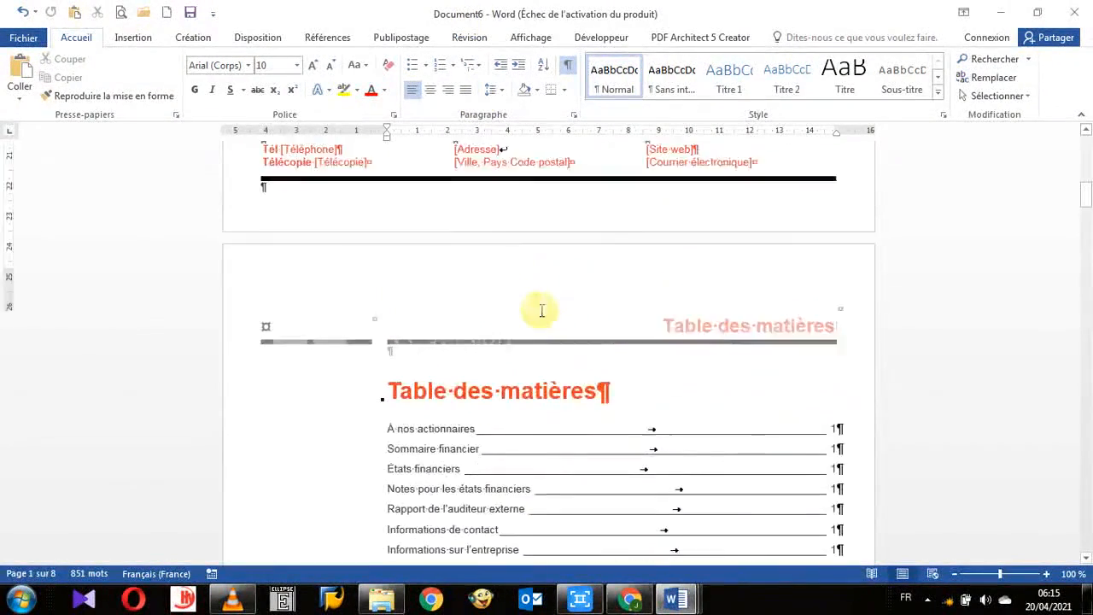
pyautogui.scroll(3, 498, 283)
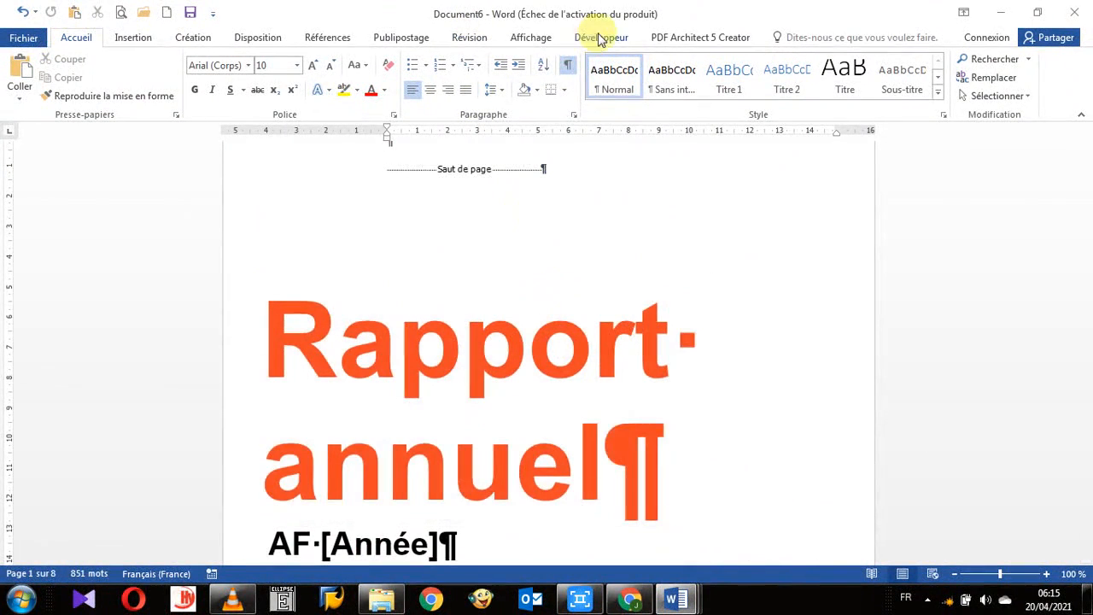
pyautogui.click(567, 65)
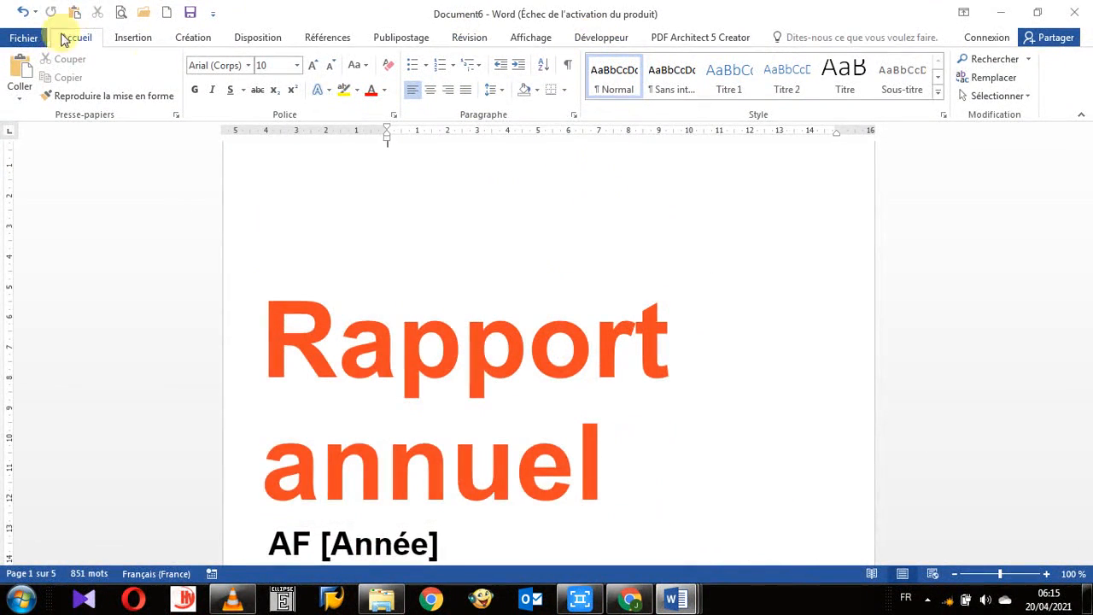
# - Preview saving the report with the file type Modèle Word (*.dotx), and cancel without saving
pyautogui.click(18, 39)
pyautogui.click(68, 210)
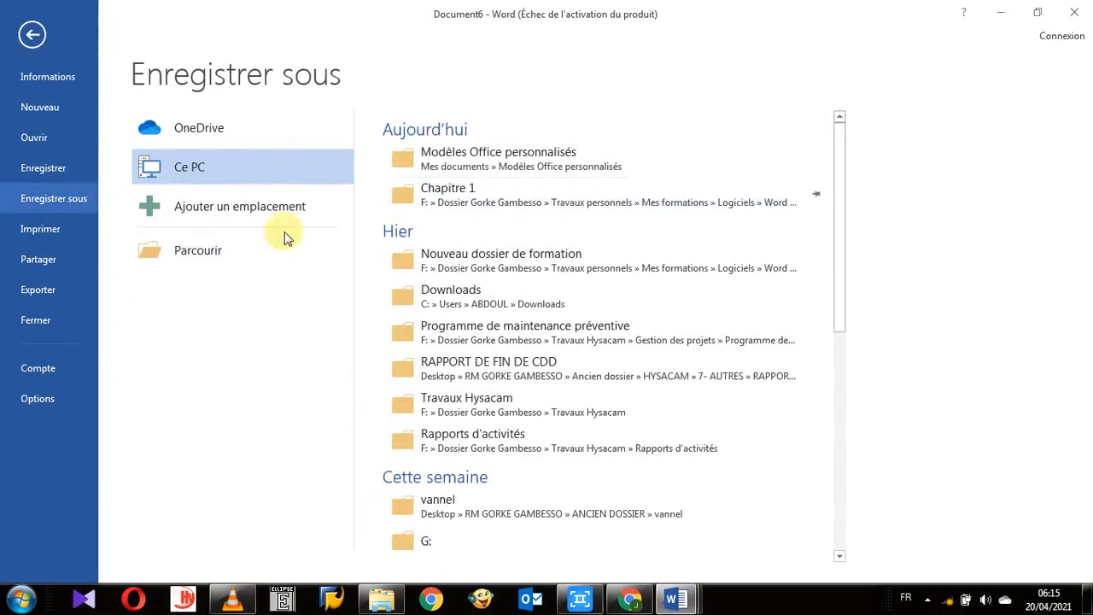
pyautogui.click(244, 248)
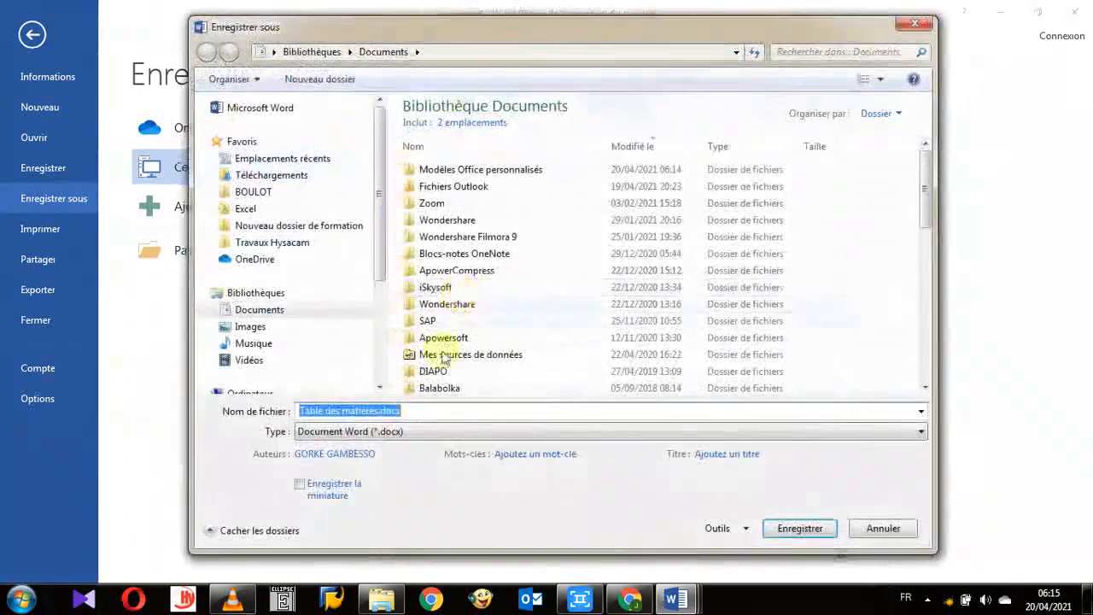
pyautogui.click(398, 432)
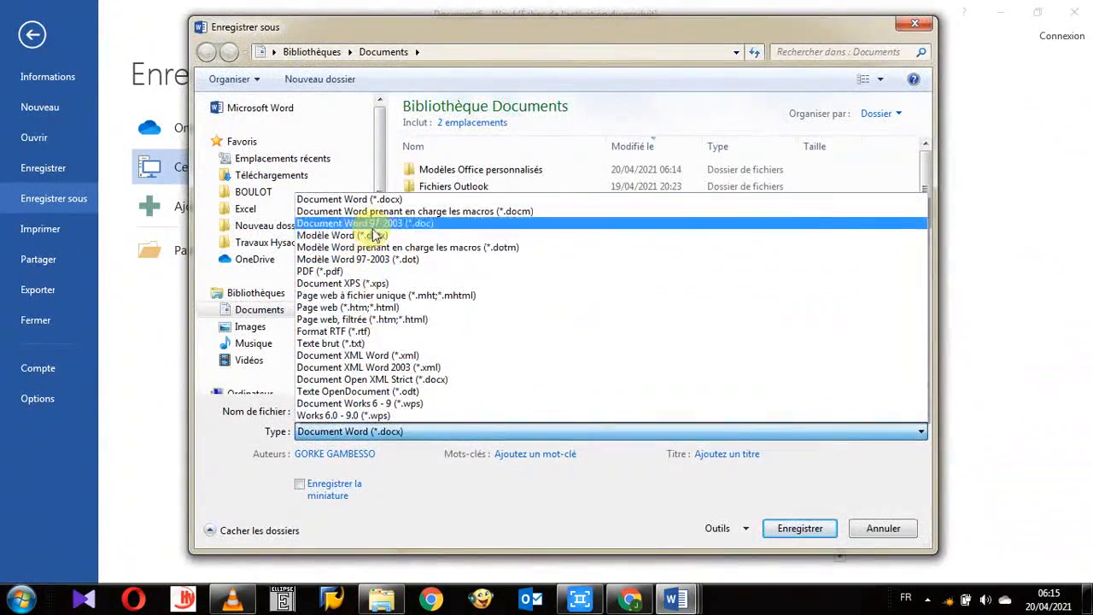
pyautogui.click(369, 236)
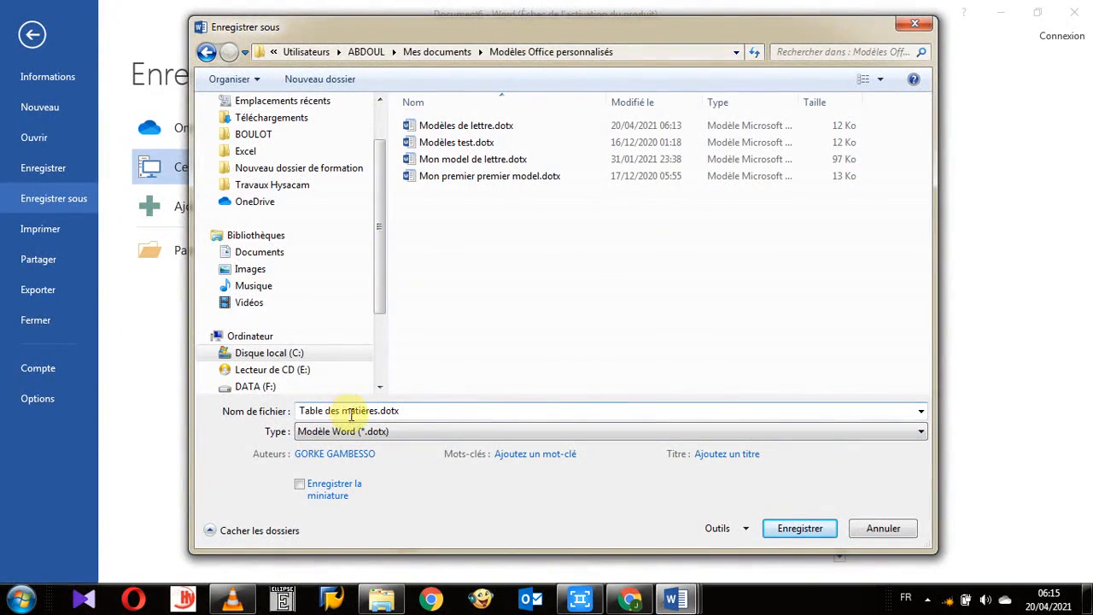
pyautogui.click(882, 528)
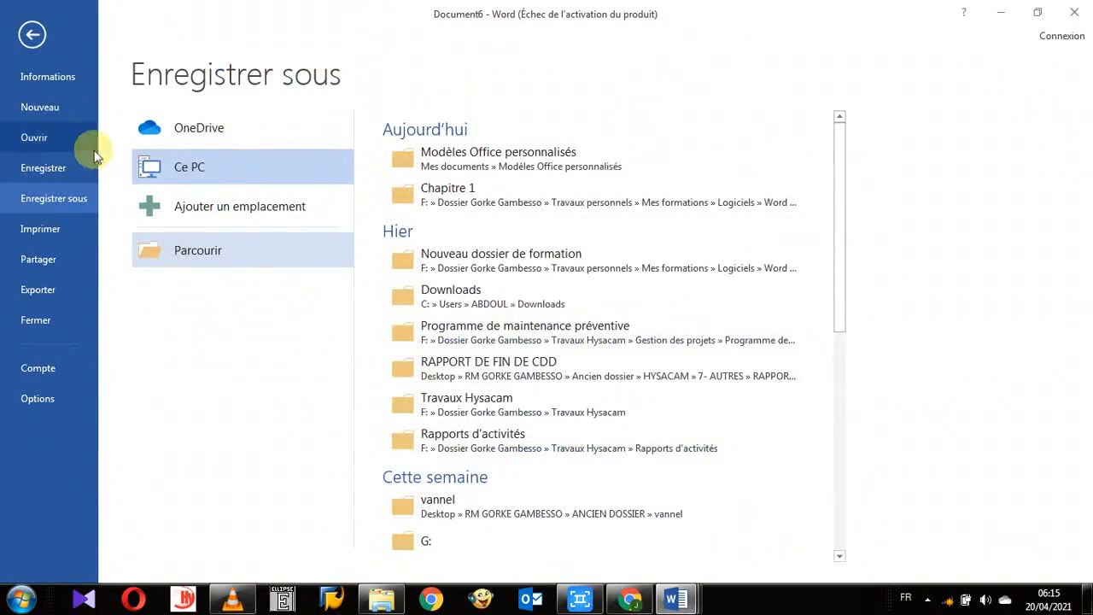
# - View the personal templates available for a new document and return to the annual report
pyautogui.click(48, 107)
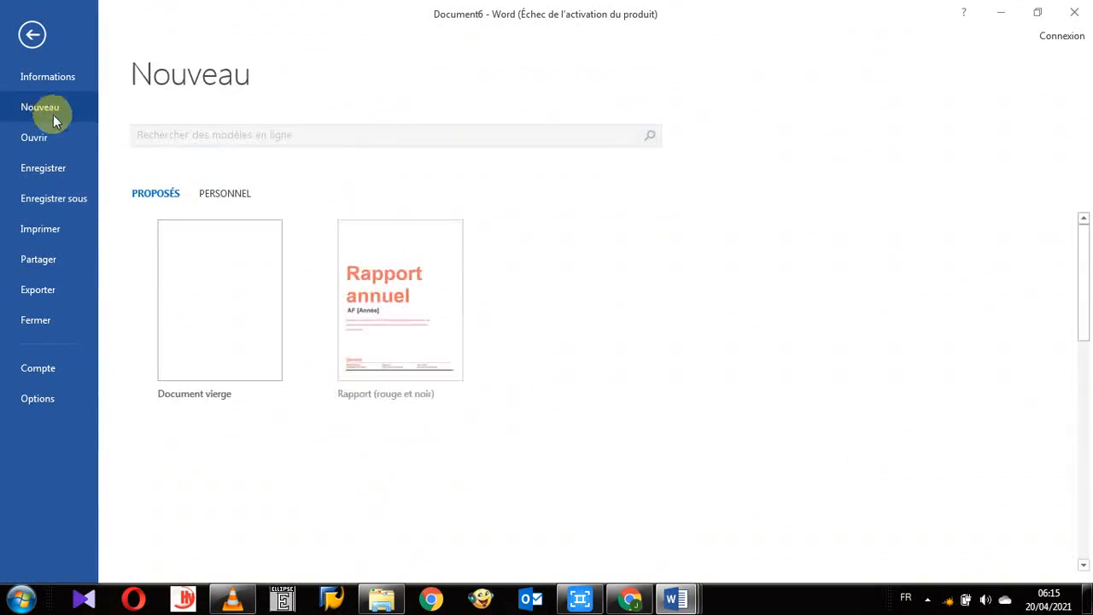
pyautogui.click(237, 198)
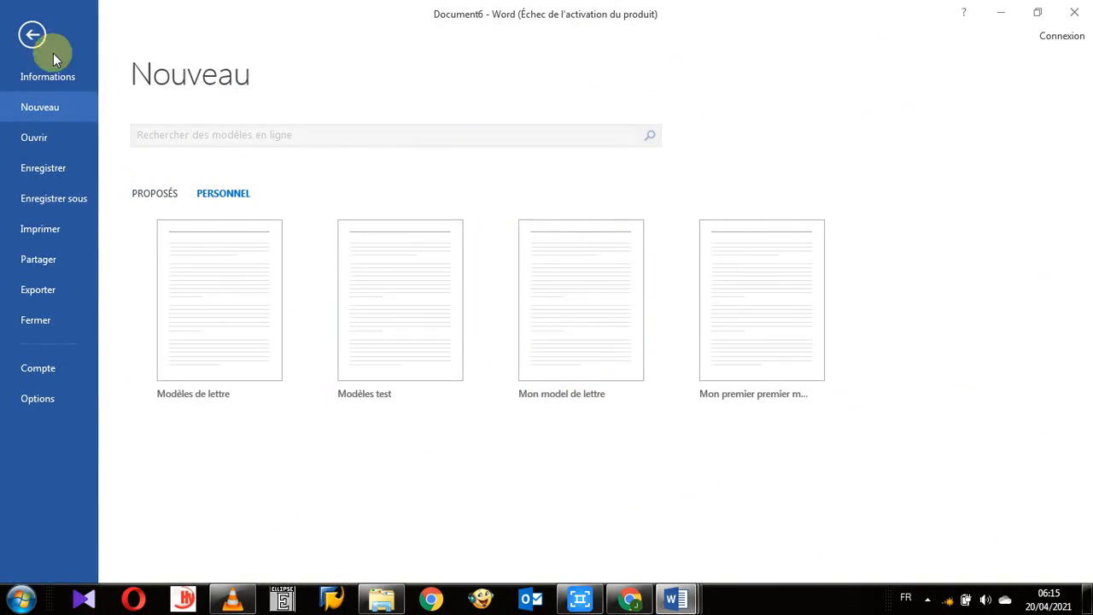
pyautogui.click(35, 36)
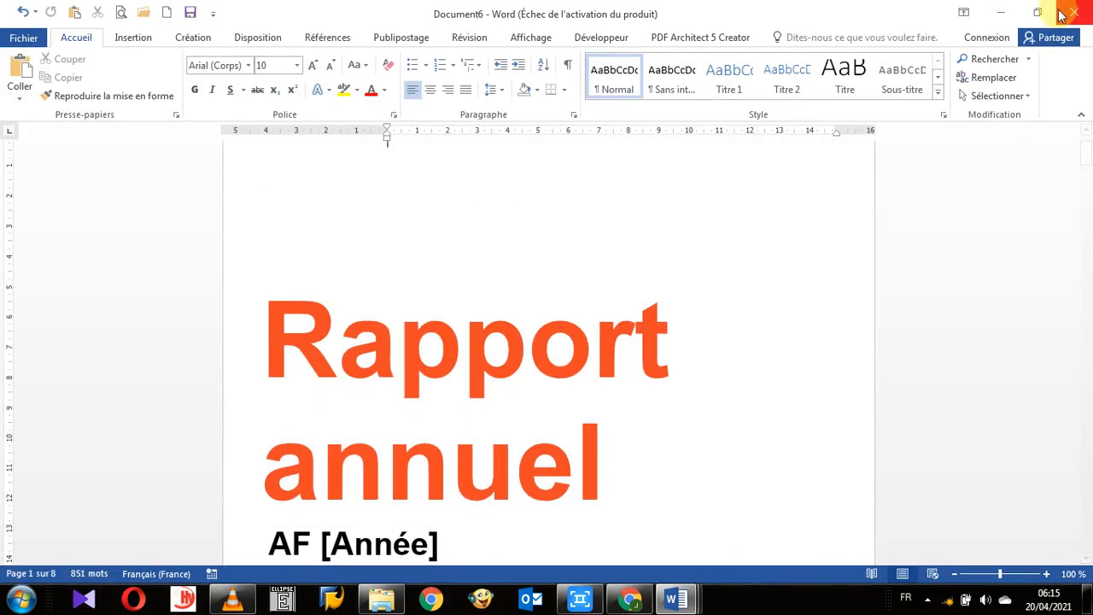